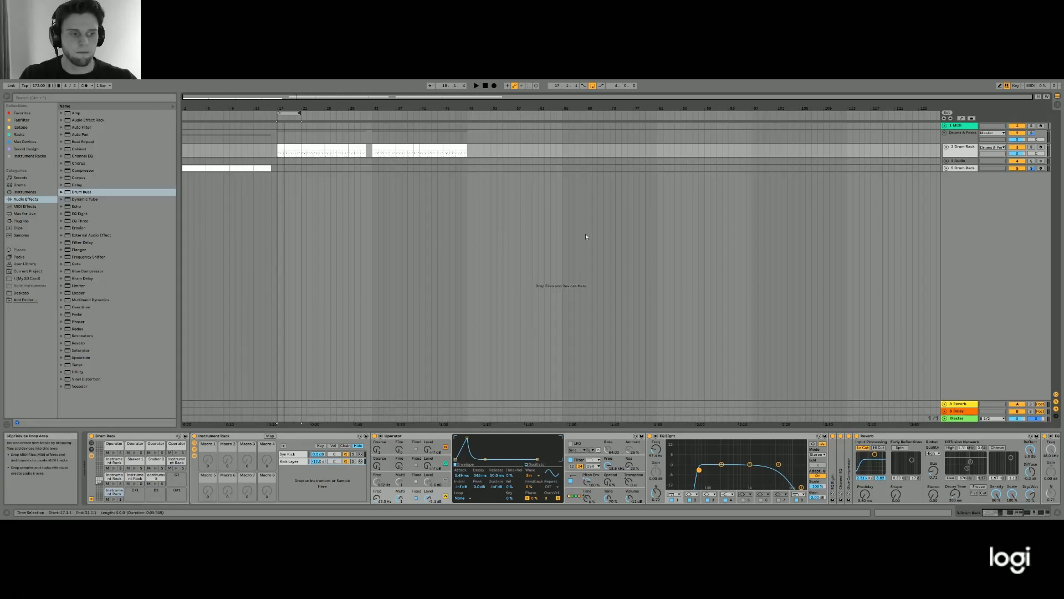
- Play the drum loop from bar 17 and preview the kick pad in the Drum Rack
{"action": "key", "text": "space"}
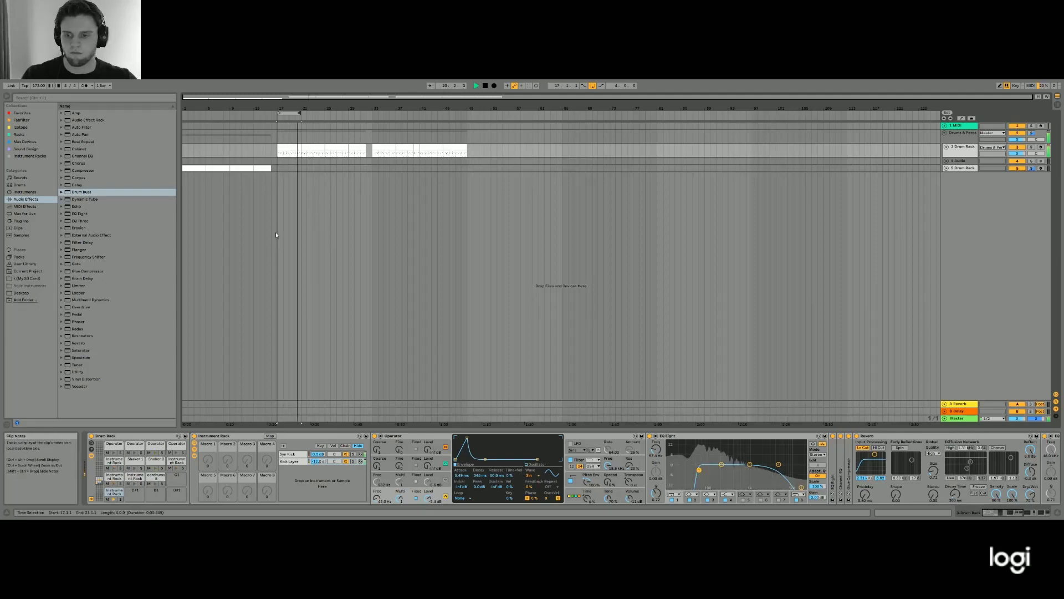
{"action": "key", "text": "space"}
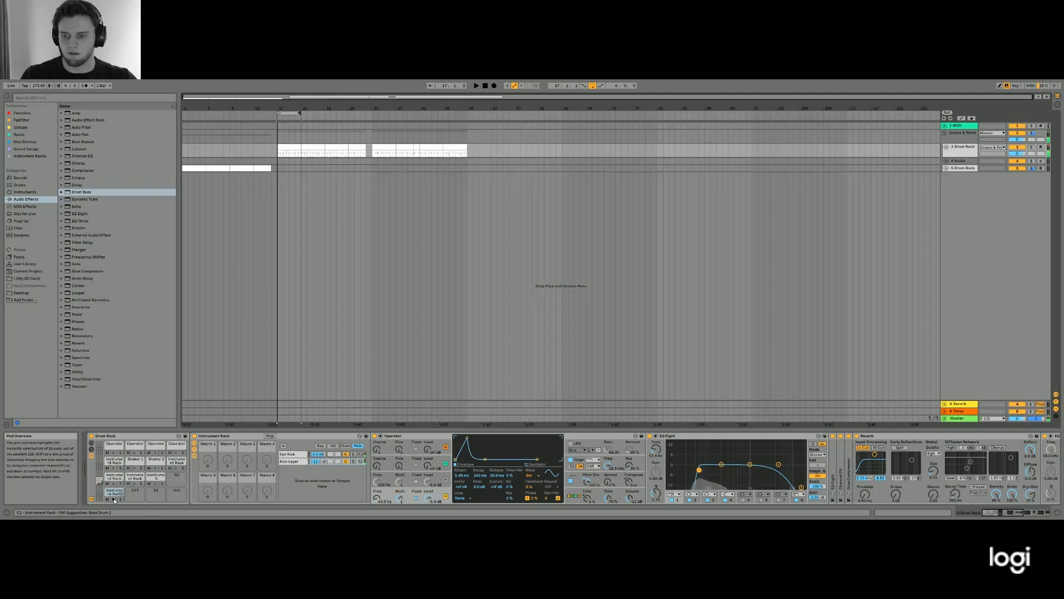
{"action": "left_click", "coordinate": [114, 499]}
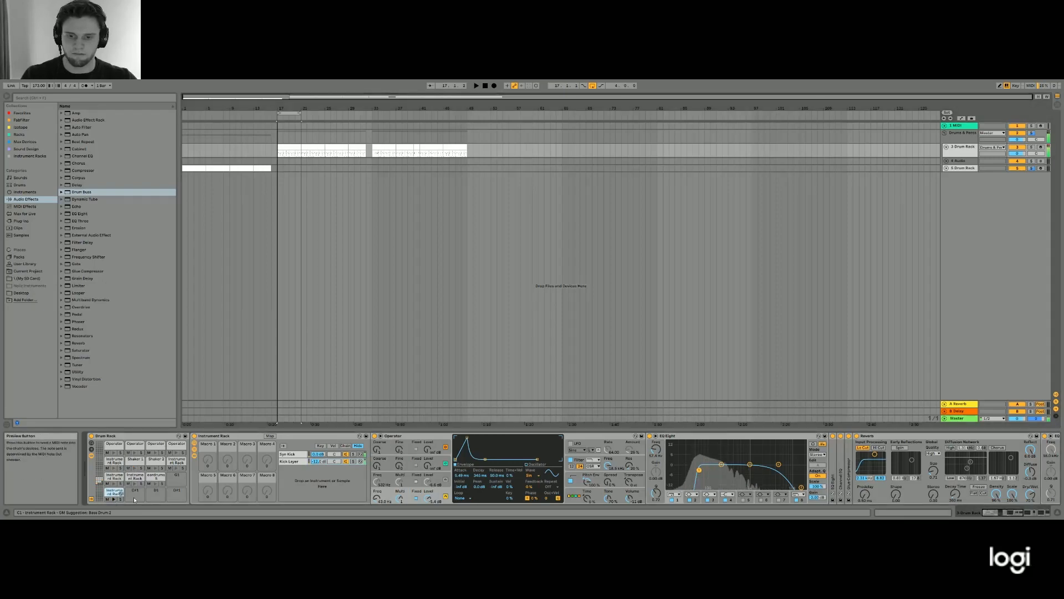
- Audition the kick pad with the Syn Kick and Kick Layer chains soloed in turn
{"action": "left_click", "coordinate": [292, 455]}
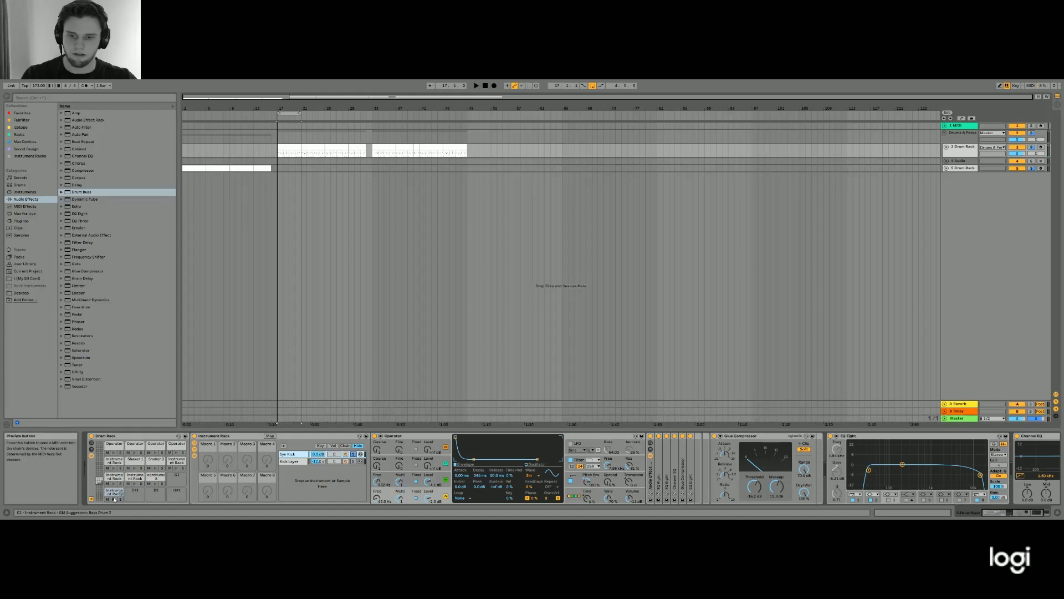
{"action": "left_click", "coordinate": [335, 461]}
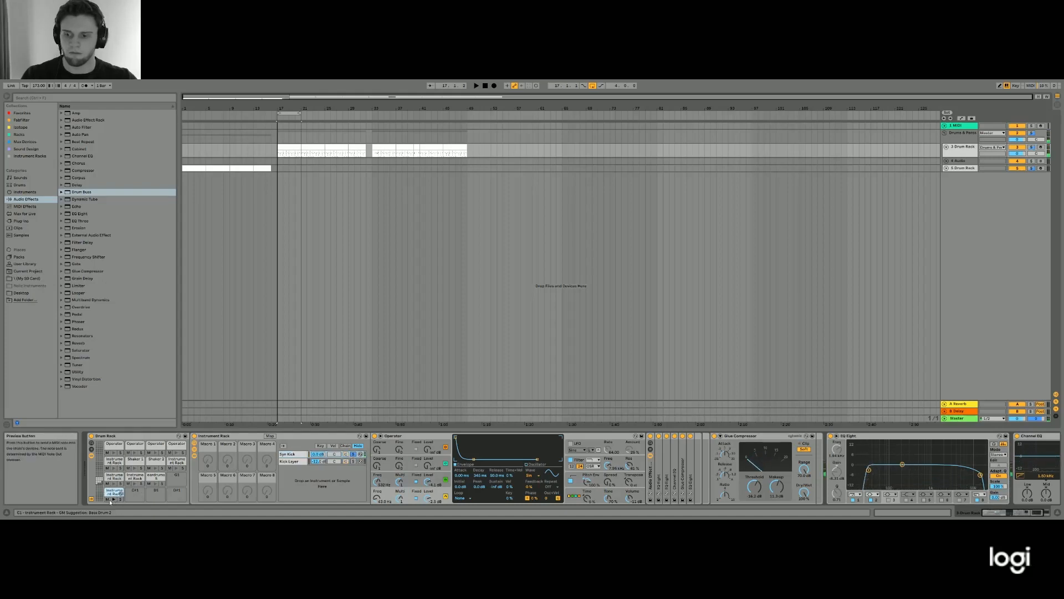
{"action": "left_click", "coordinate": [114, 499]}
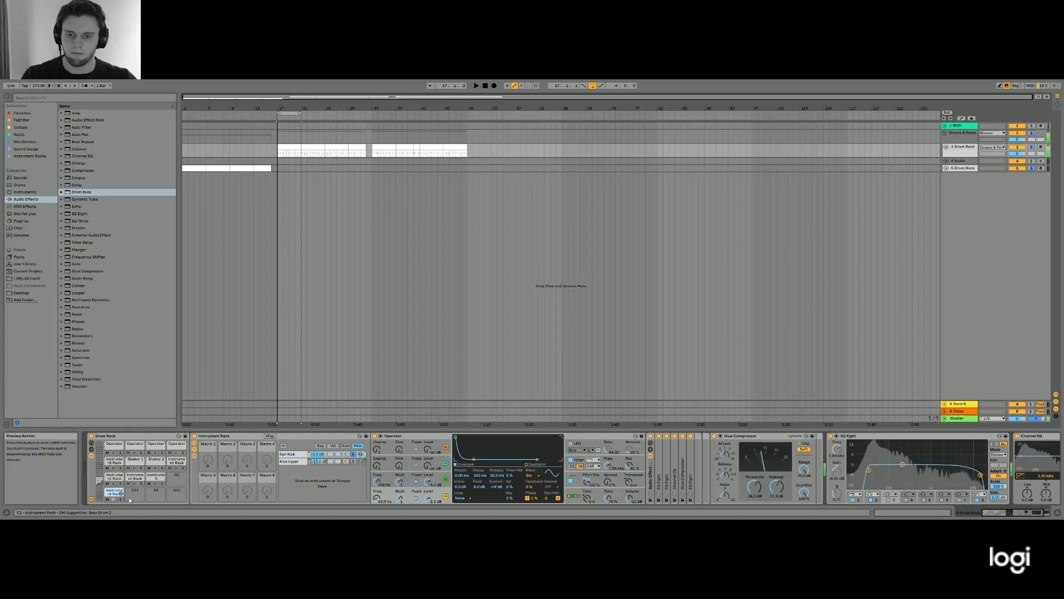
{"action": "left_click", "coordinate": [353, 461]}
{"action": "left_click", "coordinate": [113, 499]}
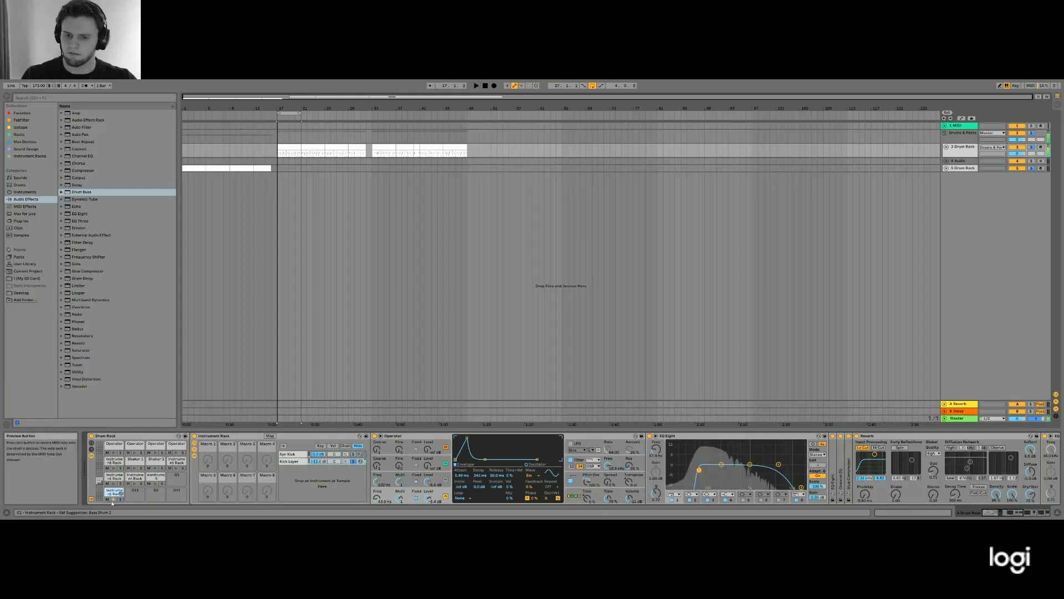
{"action": "left_click", "coordinate": [354, 461]}
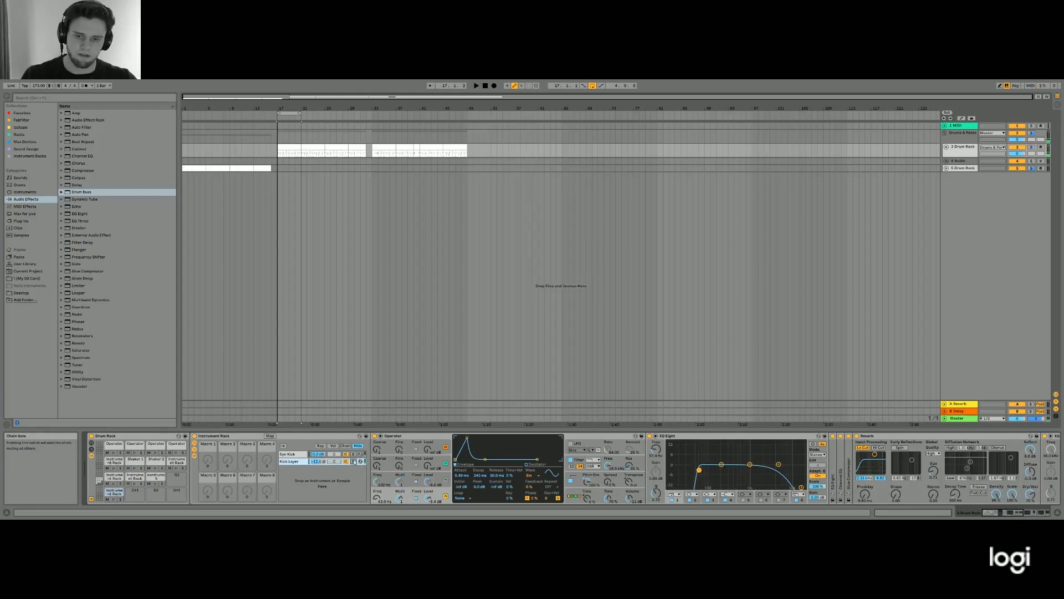
{"action": "left_click", "coordinate": [353, 454]}
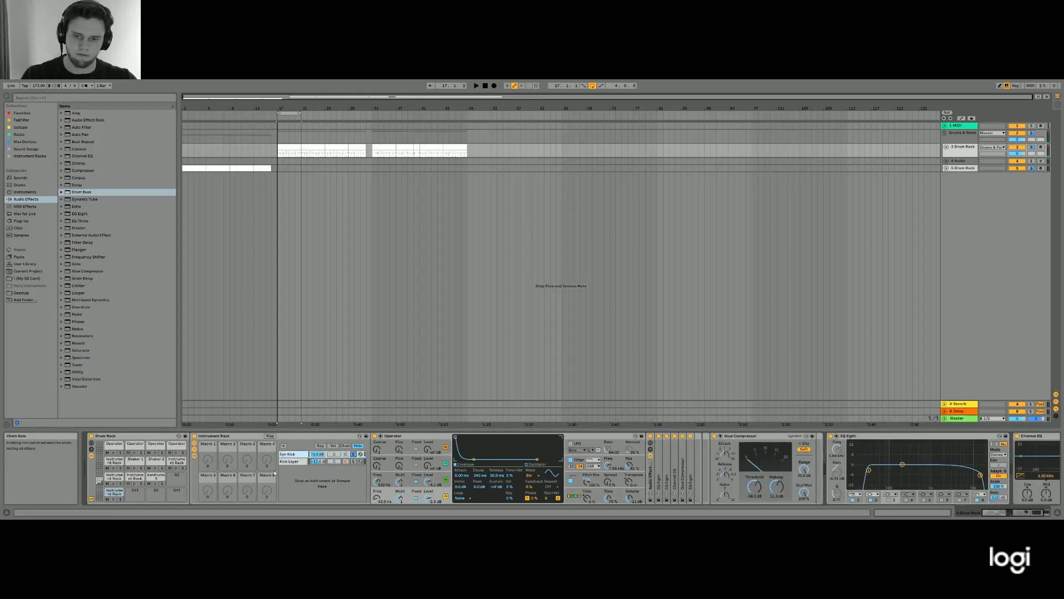
{"action": "left_click", "coordinate": [114, 499]}
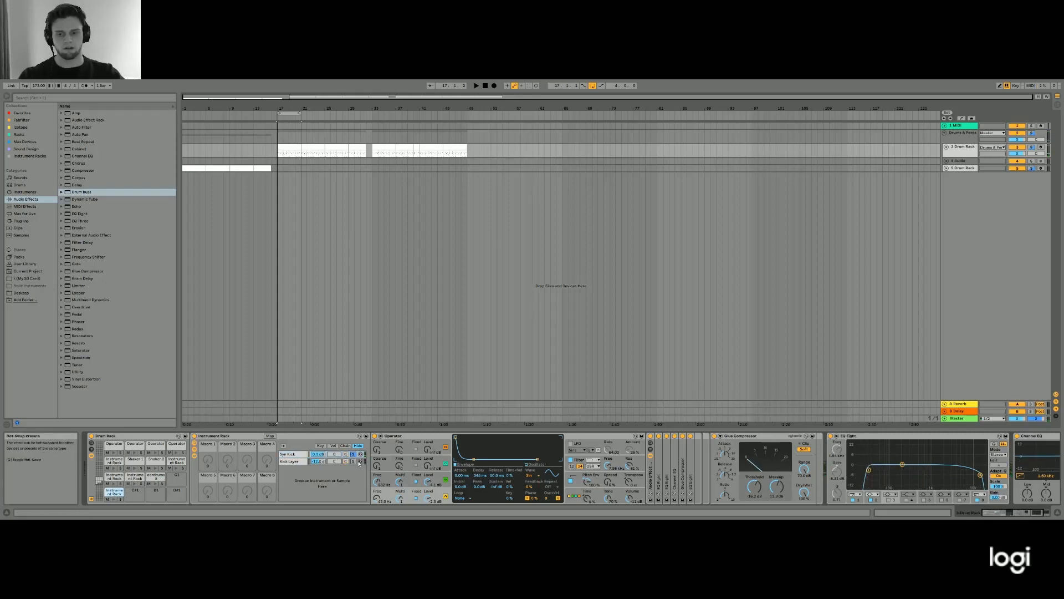
{"action": "left_click", "coordinate": [353, 461]}
{"action": "left_click", "coordinate": [114, 499]}
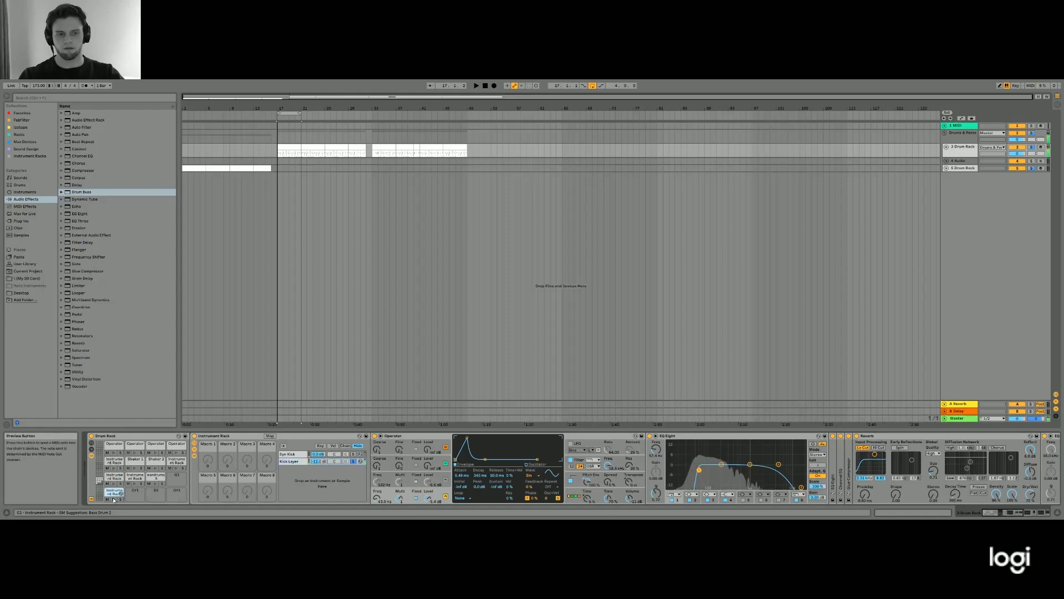
{"action": "left_click", "coordinate": [353, 455]}
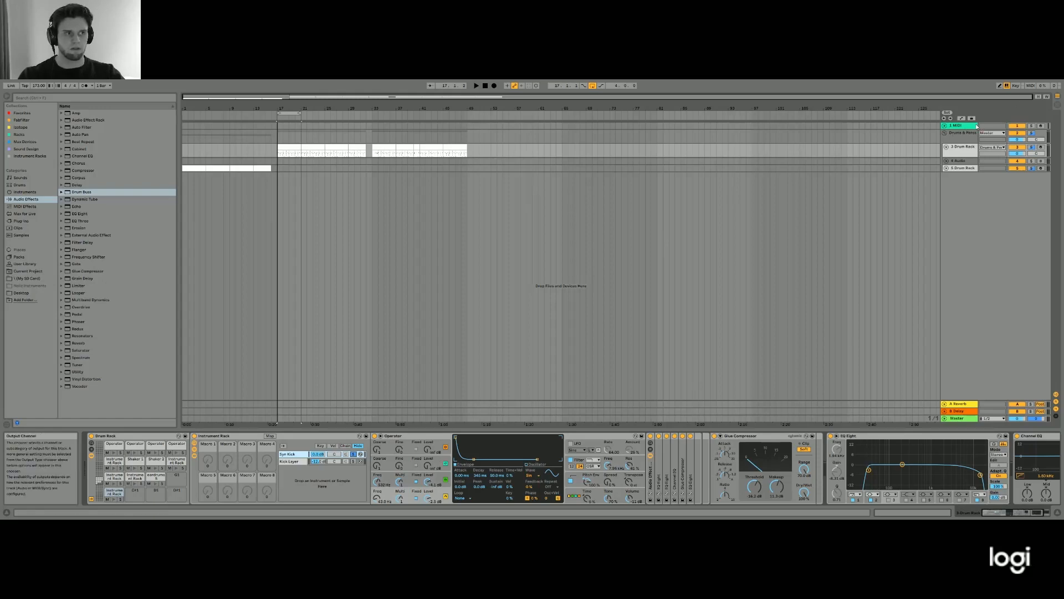
- Load an Operator instrument onto the empty first MIDI track and solo that track
{"action": "left_click", "coordinate": [959, 126]}
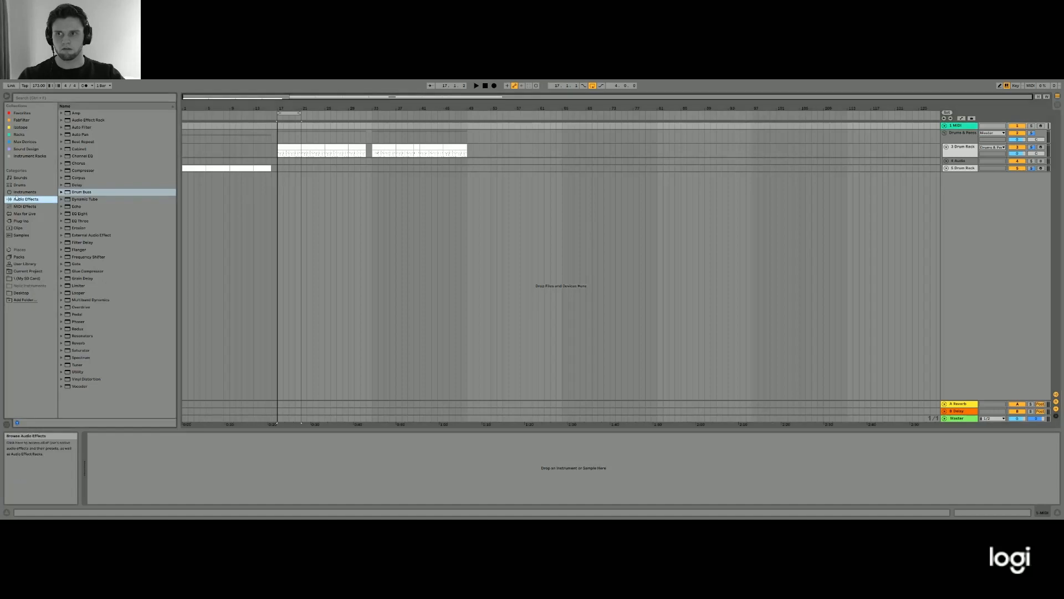
{"action": "left_click", "coordinate": [25, 192]}
{"action": "left_click", "coordinate": [80, 164]}
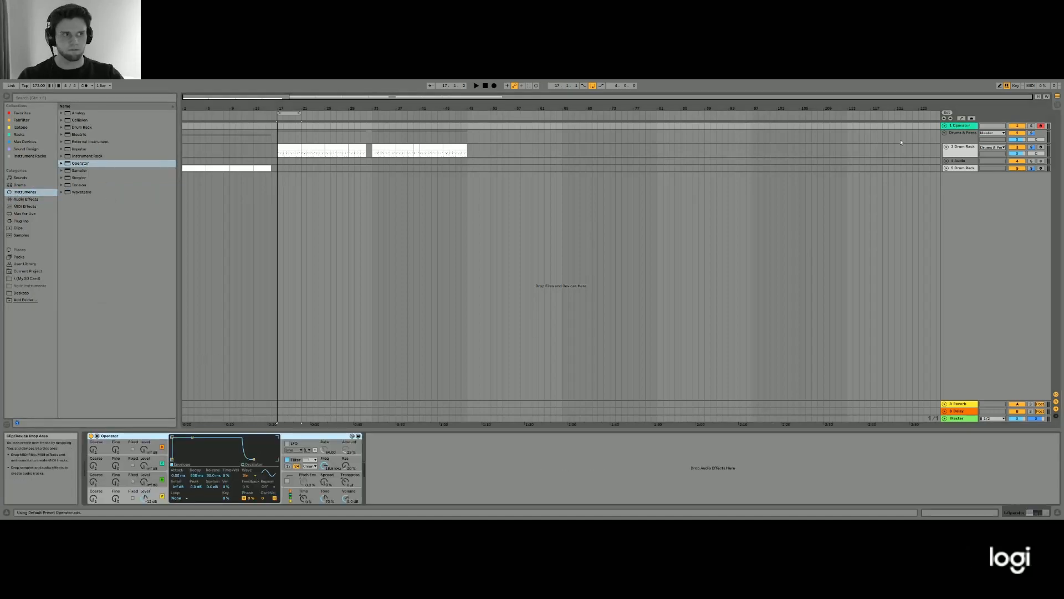
{"action": "left_click", "coordinate": [1031, 126]}
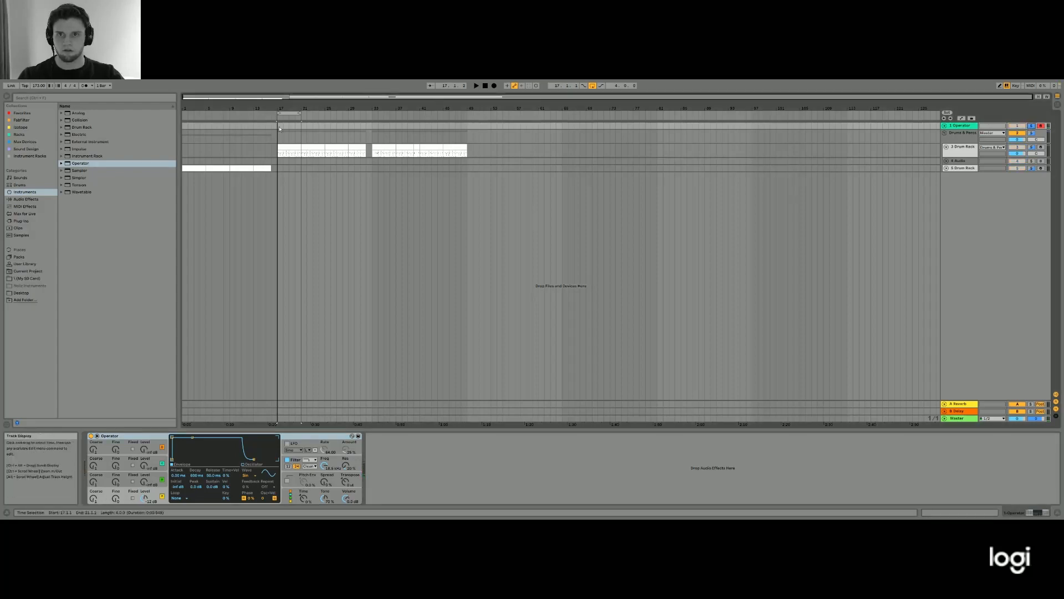
- Place a four-bar clip with the drum pattern at bar 17 of the Operator track and select its notes above the kick row
{"action": "left_click_drag", "start_coordinate": [279, 125], "coordinate": [298, 125]}
{"action": "double_click", "coordinate": [297, 125]}
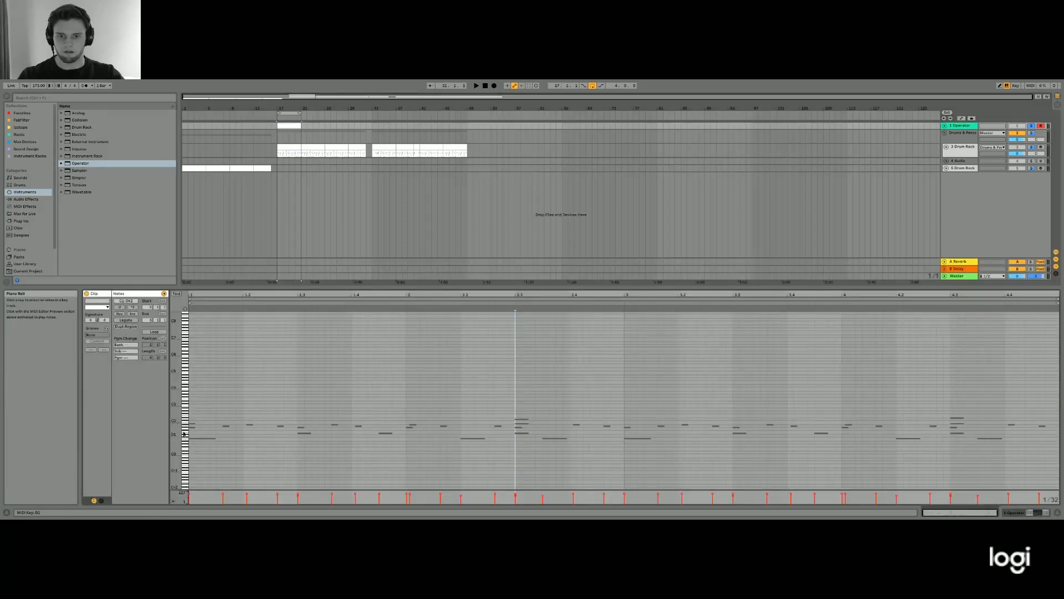
{"action": "left_click_drag", "start_coordinate": [185, 434], "coordinate": [182, 413]}
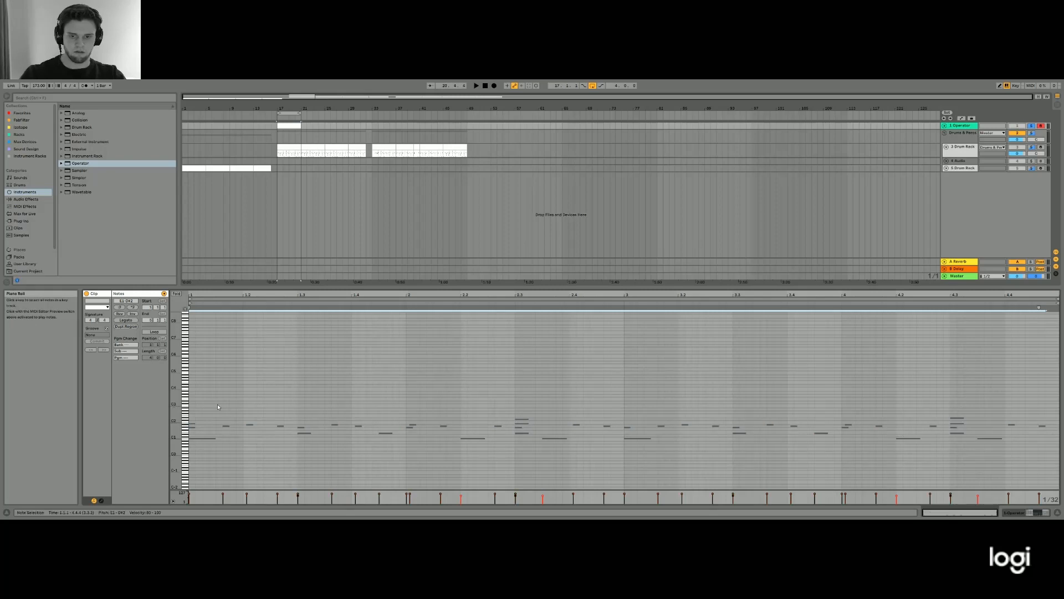
{"action": "key", "text": "space"}
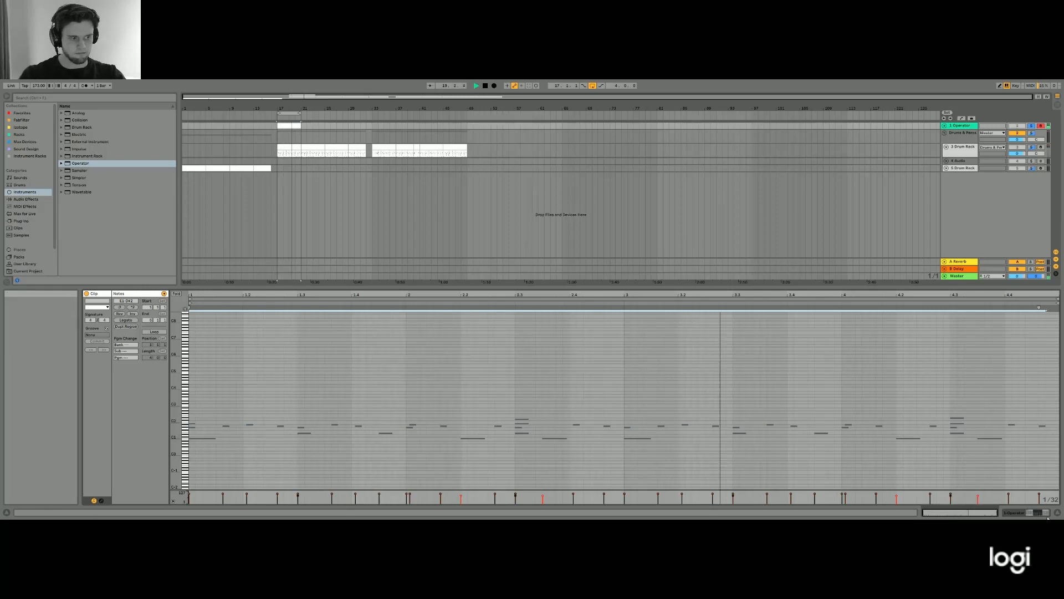
- Pull the sustain of Operator's oscillator A volume envelope down to -inf dB and audition the shorter sound
{"action": "key", "text": "shift+Tab"}
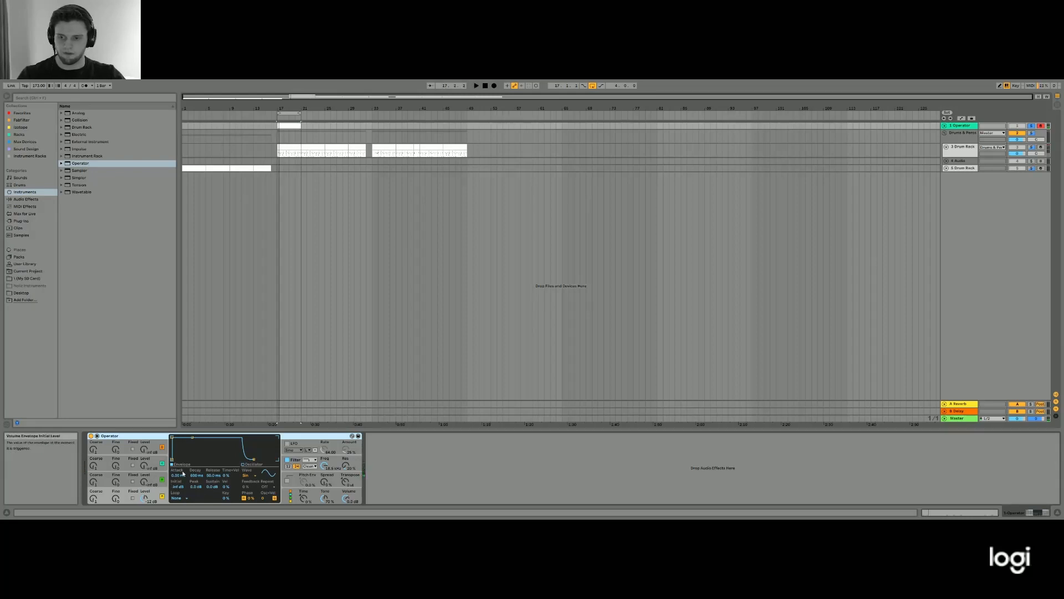
{"action": "left_click_drag", "start_coordinate": [192, 437], "coordinate": [191, 460]}
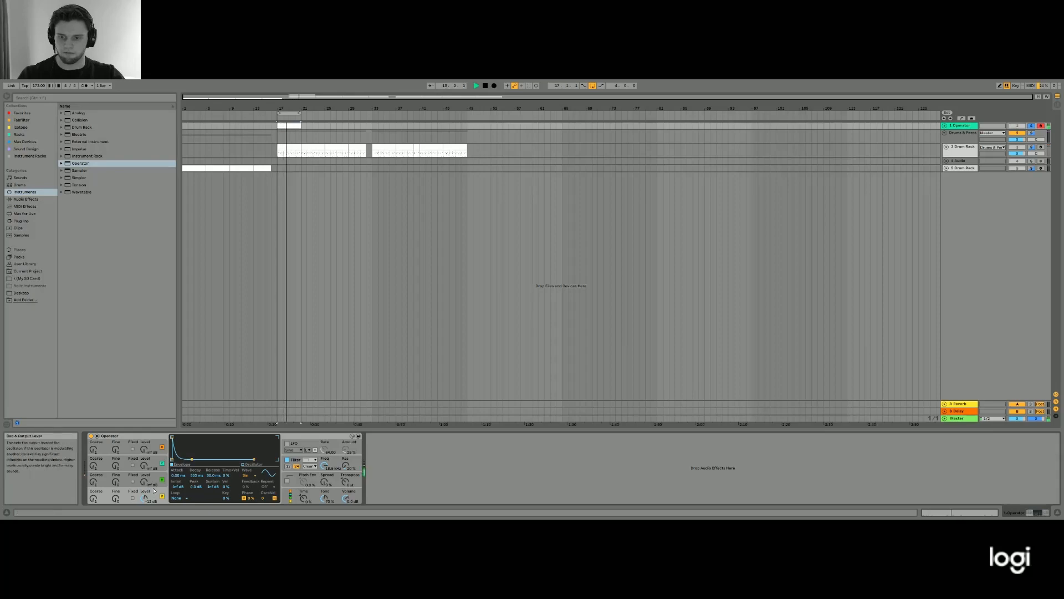
{"action": "key", "text": "space"}
{"action": "key", "text": "space"}
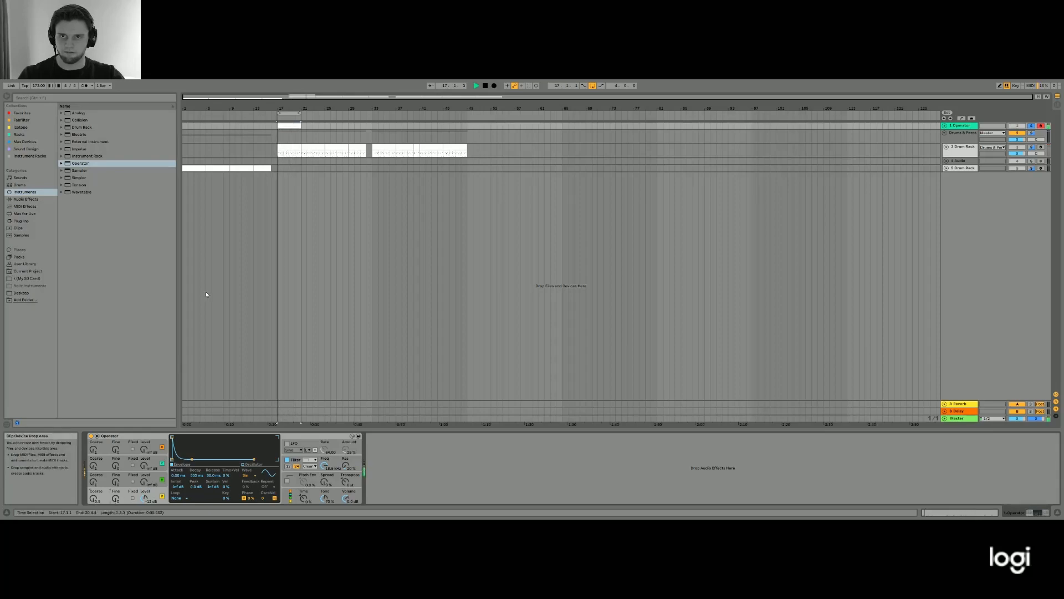
{"action": "key", "text": "space"}
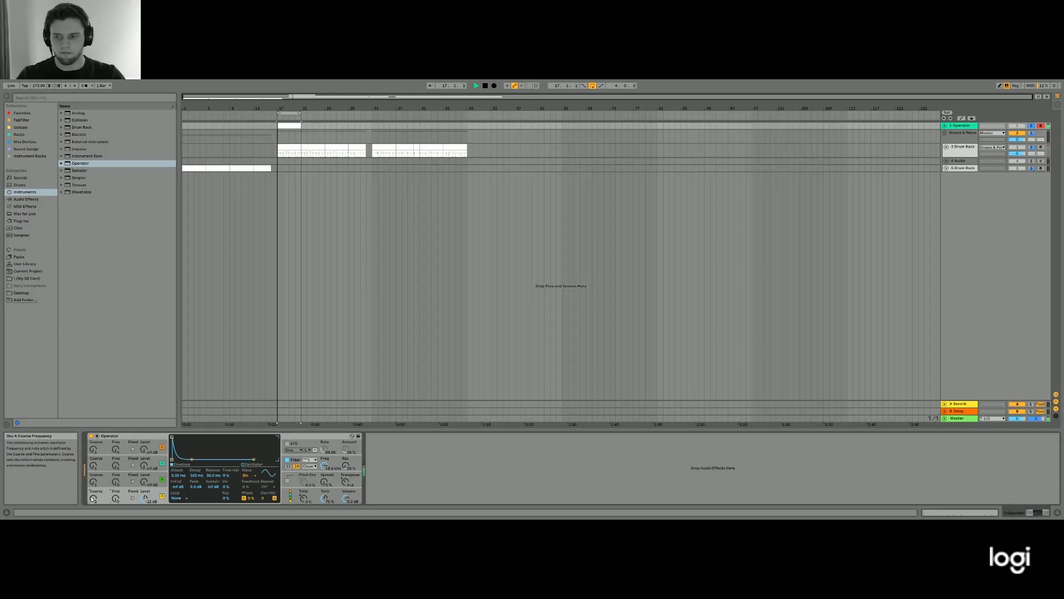
- Enable Operator's pitch envelope with a 174 ms decay and set its initial and peak levels to +24 st
{"action": "left_click", "coordinate": [295, 477]}
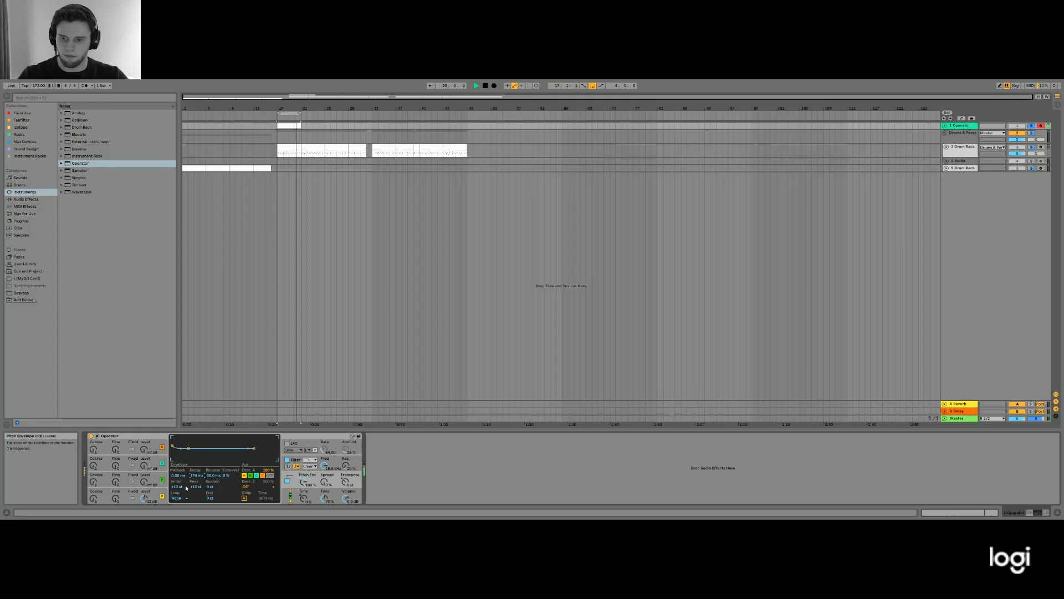
{"action": "mouse_move", "coordinate": [191, 486]}
{"action": "left_mouse_down"}
{"action": "mouse_move", "coordinate": [191, 471]}
{"action": "mouse_move", "coordinate": [196, 488]}
{"action": "left_mouse_up"}
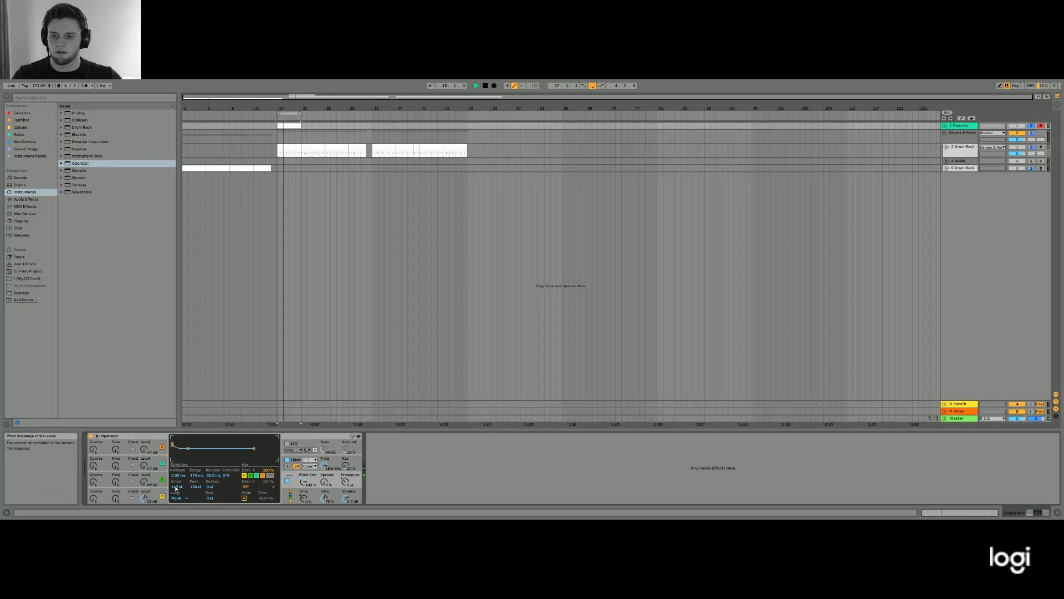
{"action": "left_click_drag", "start_coordinate": [177, 486], "coordinate": [176, 479]}
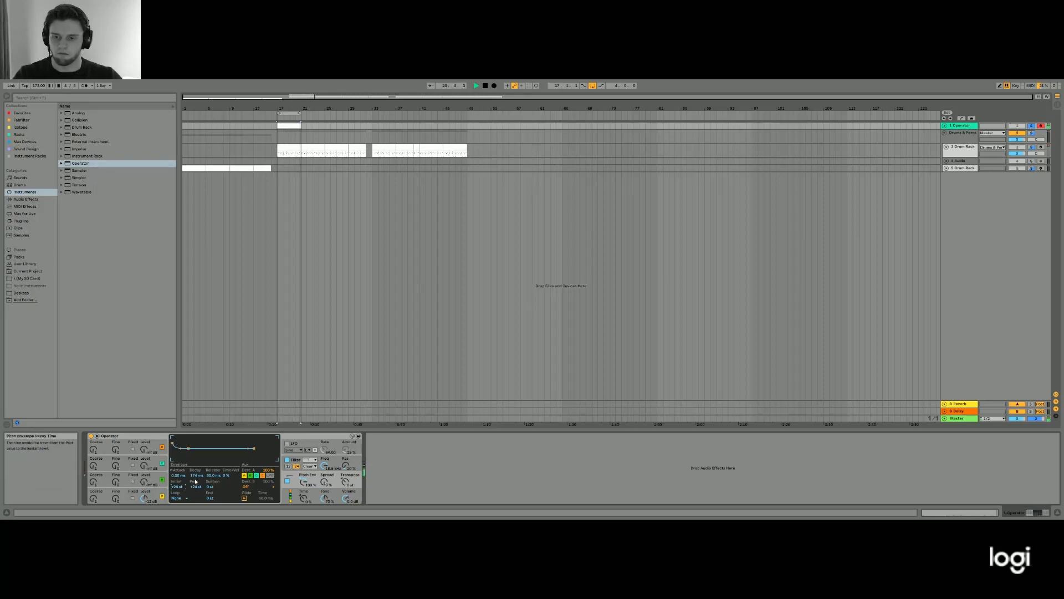
- Reset oscillator A's output level to 0.0 dB and listen to the kick pattern
{"action": "left_click", "coordinate": [143, 497]}
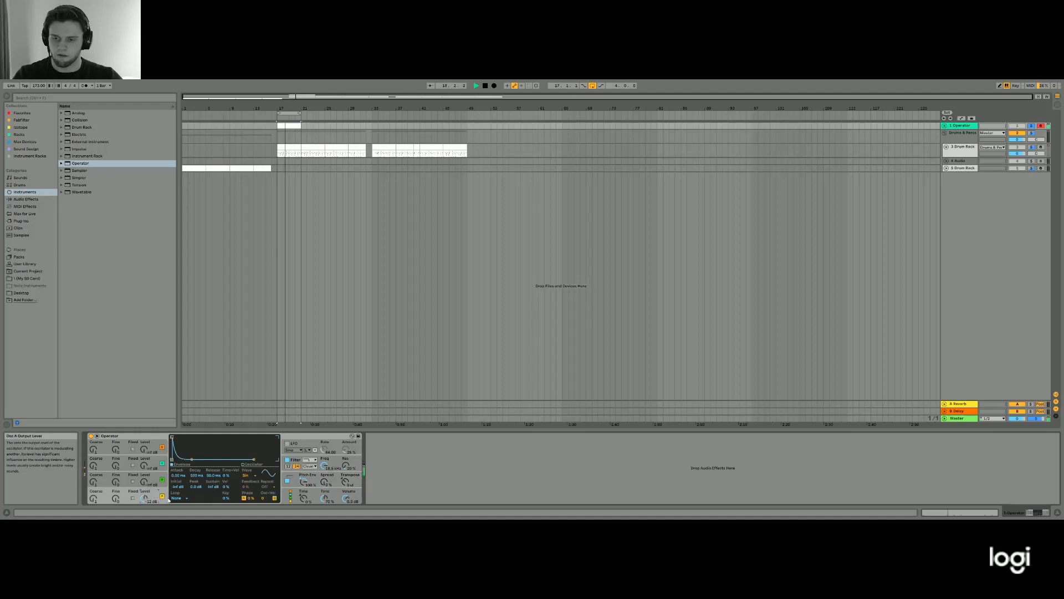
{"action": "key", "text": "Delete"}
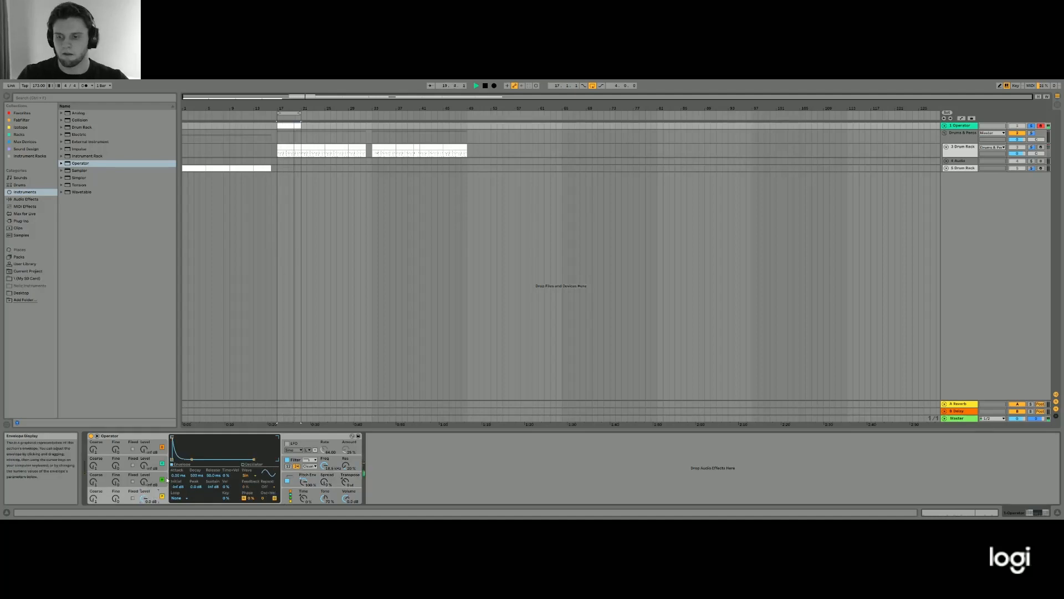
{"action": "key", "text": "space"}
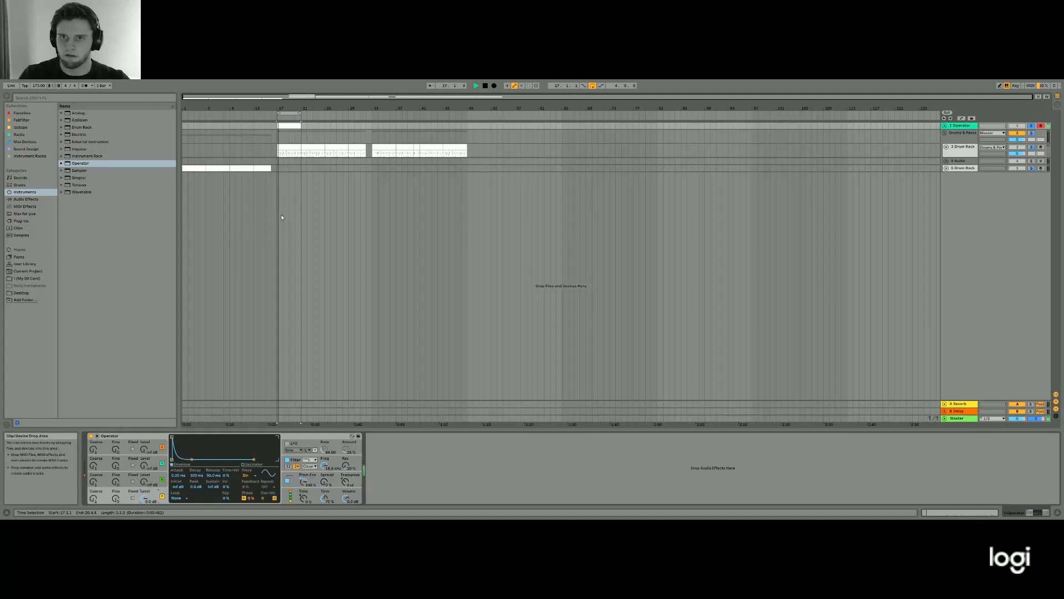
{"action": "left_click", "coordinate": [281, 215]}
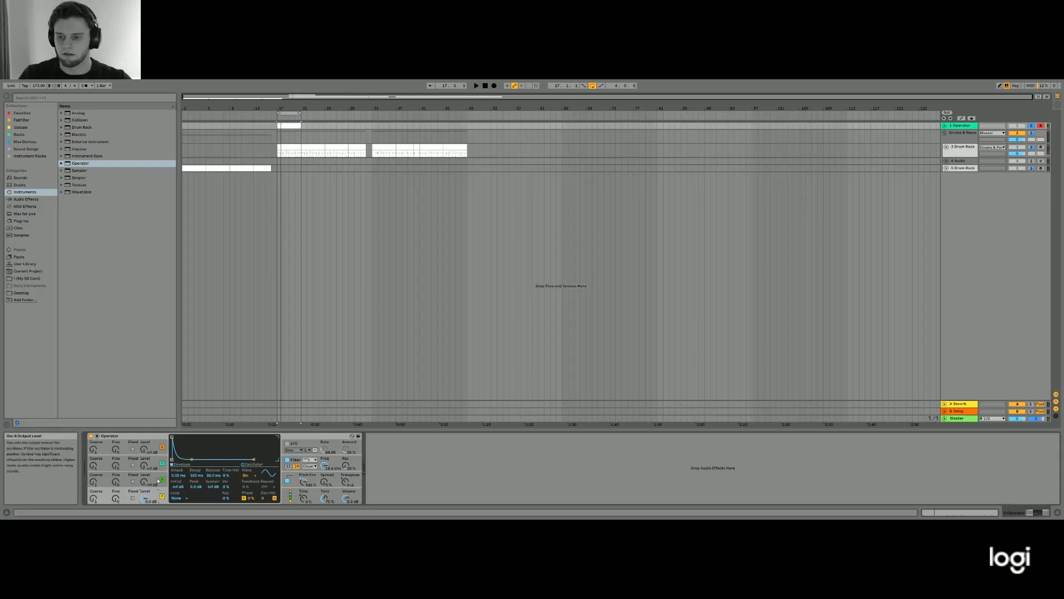
- Set Operator's filter shaper to Soft and lower the low-pass filter frequency to about 600 Hz during playback
{"action": "left_click", "coordinate": [321, 469]}
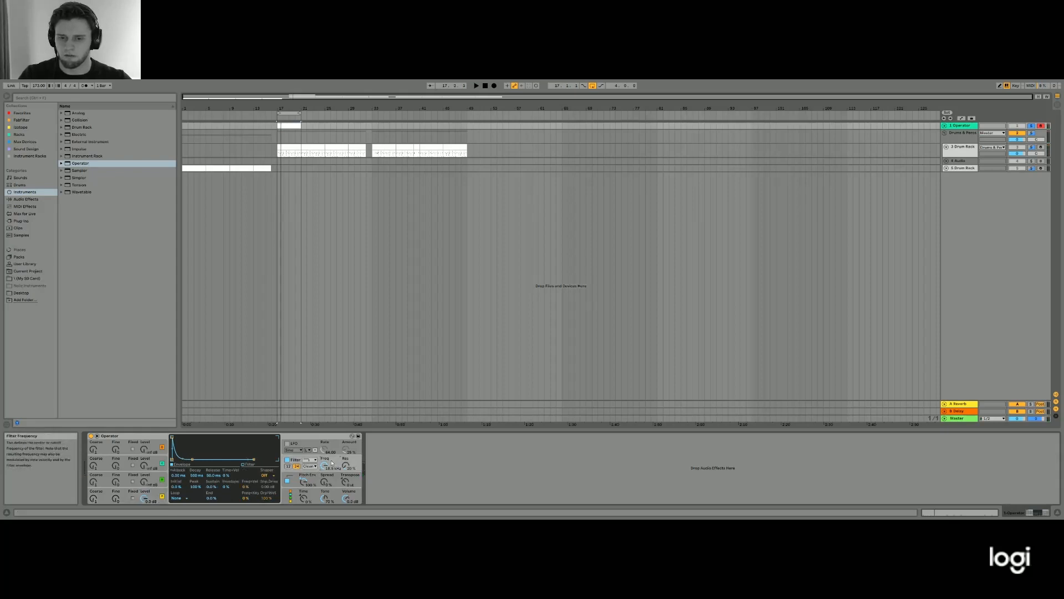
{"action": "left_click", "coordinate": [272, 476]}
{"action": "left_click", "coordinate": [269, 489]}
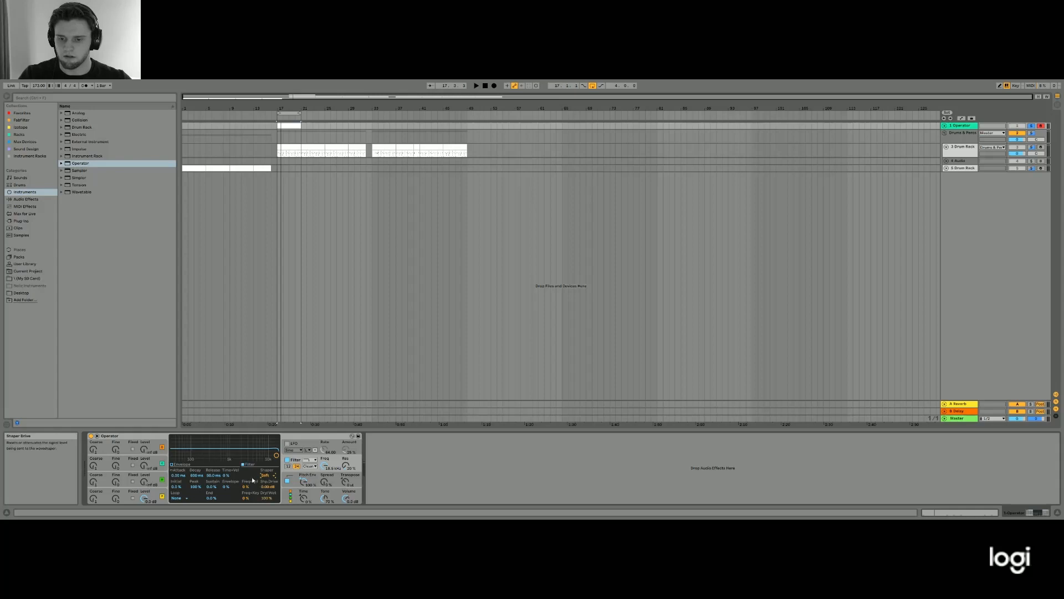
{"action": "key", "text": "space"}
{"action": "left_click_drag", "start_coordinate": [276, 455], "coordinate": [221, 455]}
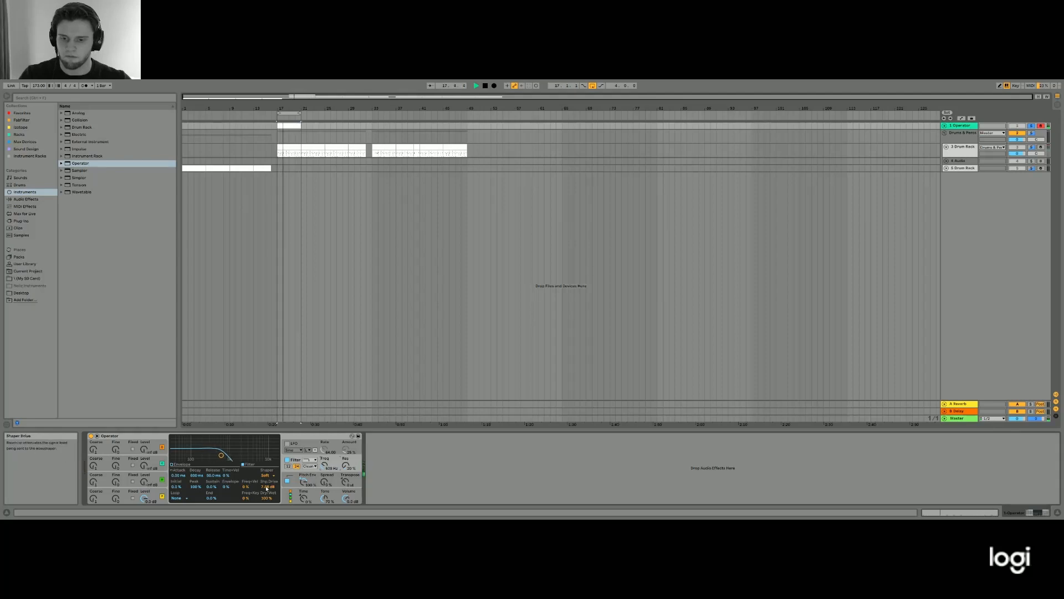
- Try more shaper drive on Operator's filter and switch the shaper off
{"action": "left_click_drag", "start_coordinate": [267, 487], "coordinate": [268, 481]}
{"action": "left_click", "coordinate": [268, 476]}
{"action": "left_click", "coordinate": [267, 482]}
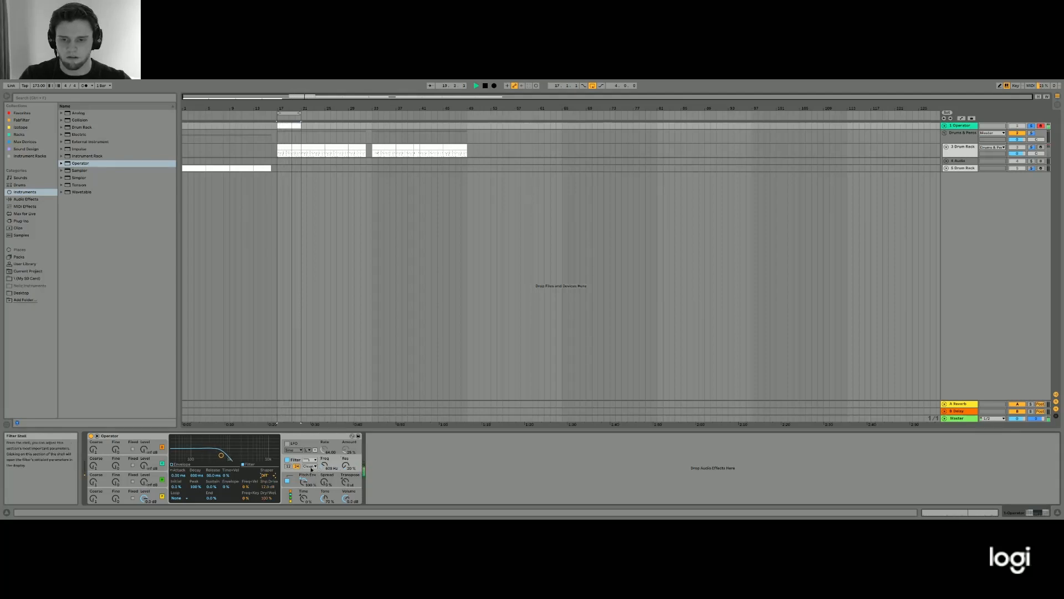
- Change the filter circuit to PRD with added filter drive and lower Operator's overall volume
{"action": "left_click", "coordinate": [307, 497]}
{"action": "left_click_drag", "start_coordinate": [249, 476], "coordinate": [249, 466]}
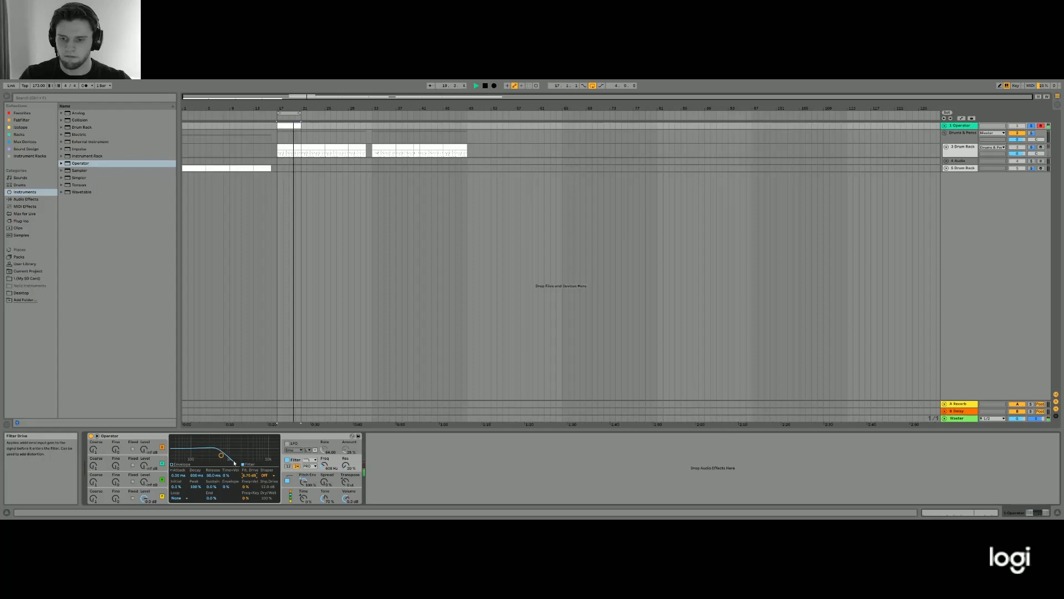
{"action": "left_click_drag", "start_coordinate": [346, 499], "coordinate": [346, 507]}
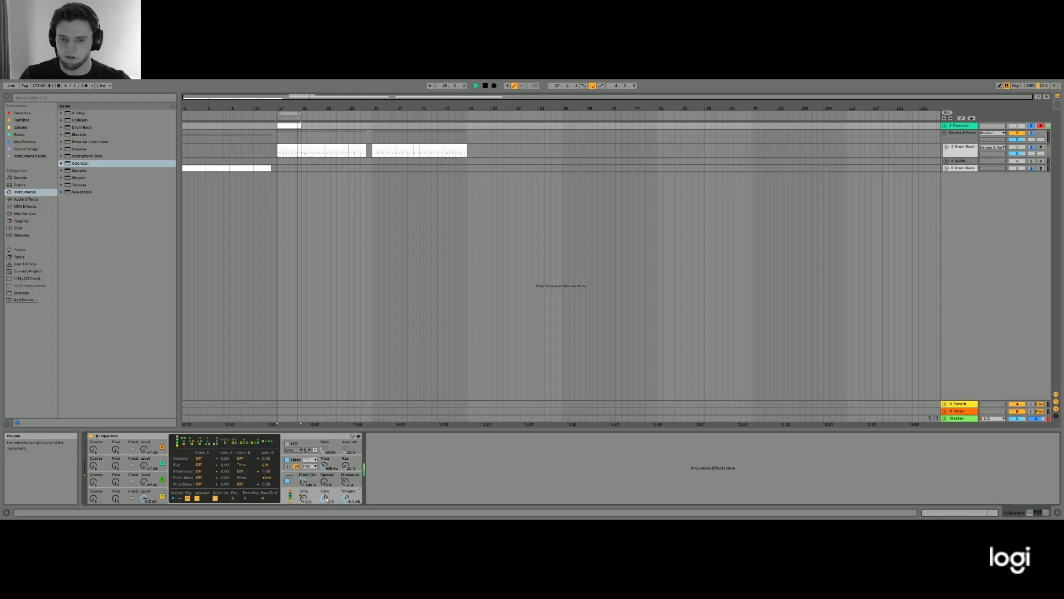
- Set the filter drive in Operator's filter section to about 10 dB during playback, and stop playback
{"action": "left_click", "coordinate": [296, 472]}
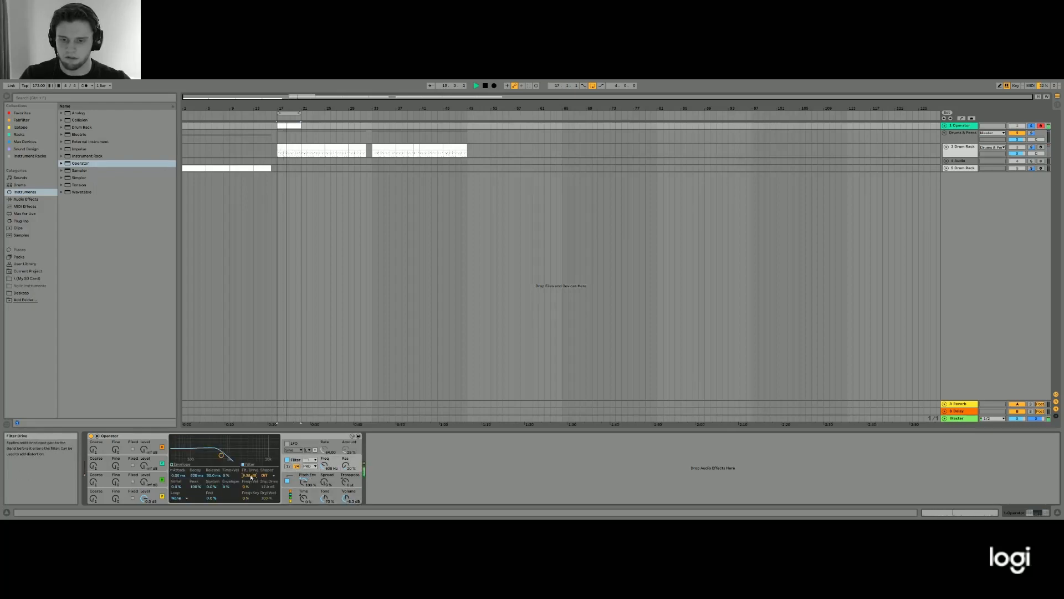
{"action": "left_click_drag", "start_coordinate": [249, 475], "coordinate": [248, 465]}
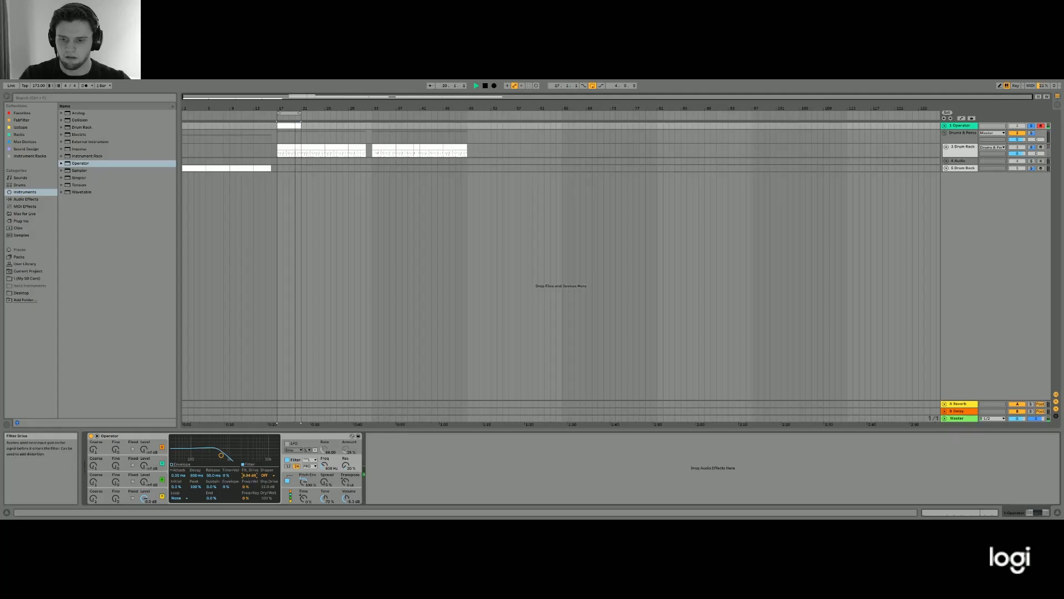
{"action": "key", "text": "space"}
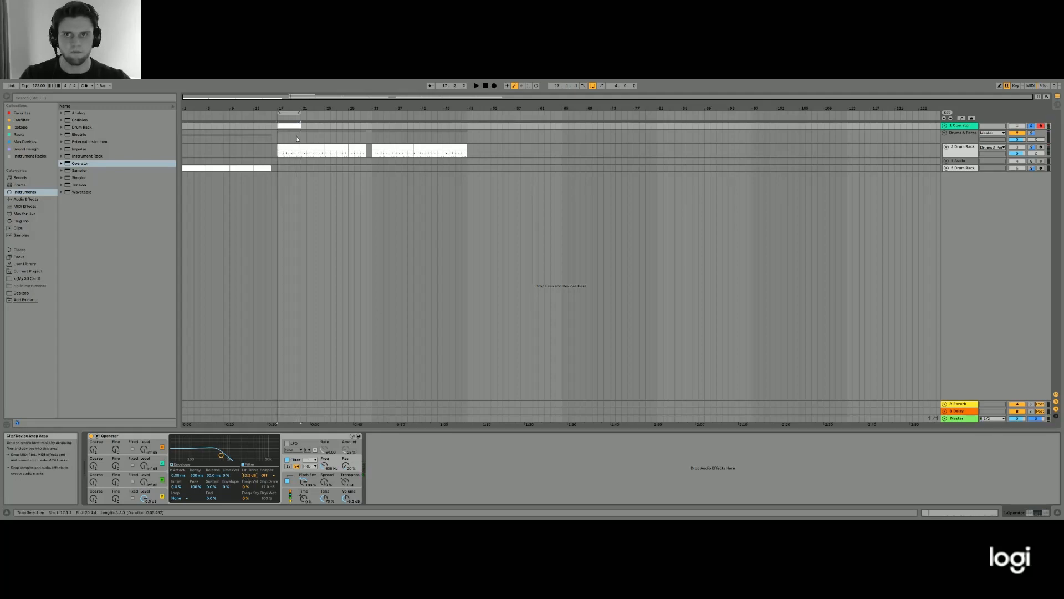
- Group Operator into an Instrument Rack, show its chain list and duplicate the Operator chain
{"action": "left_click", "coordinate": [159, 437]}
{"action": "key", "text": "ctrl+g"}
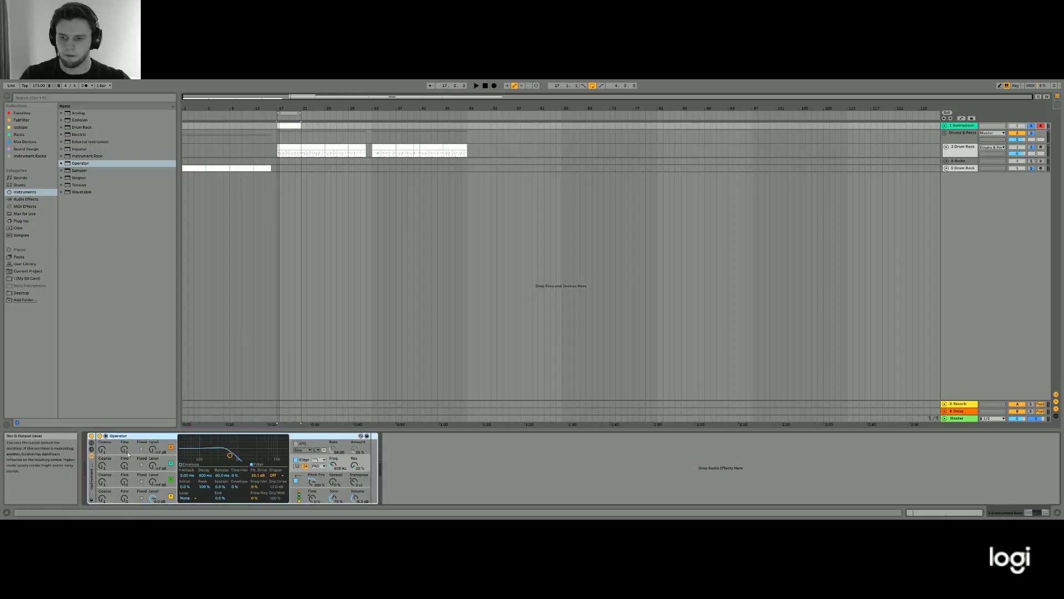
{"action": "left_click", "coordinate": [93, 451]}
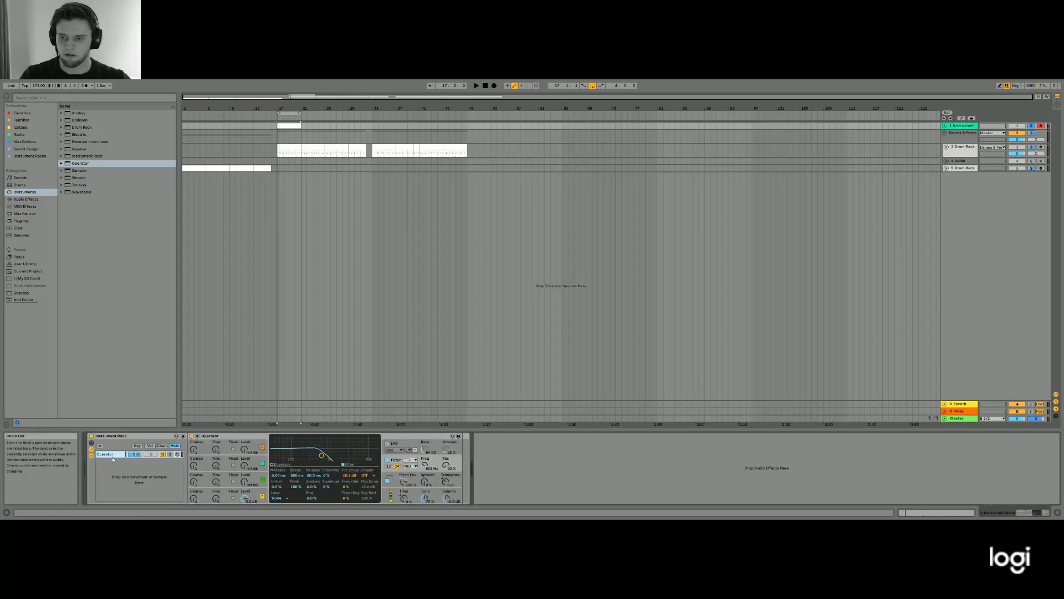
{"action": "key", "text": "ctrl+d"}
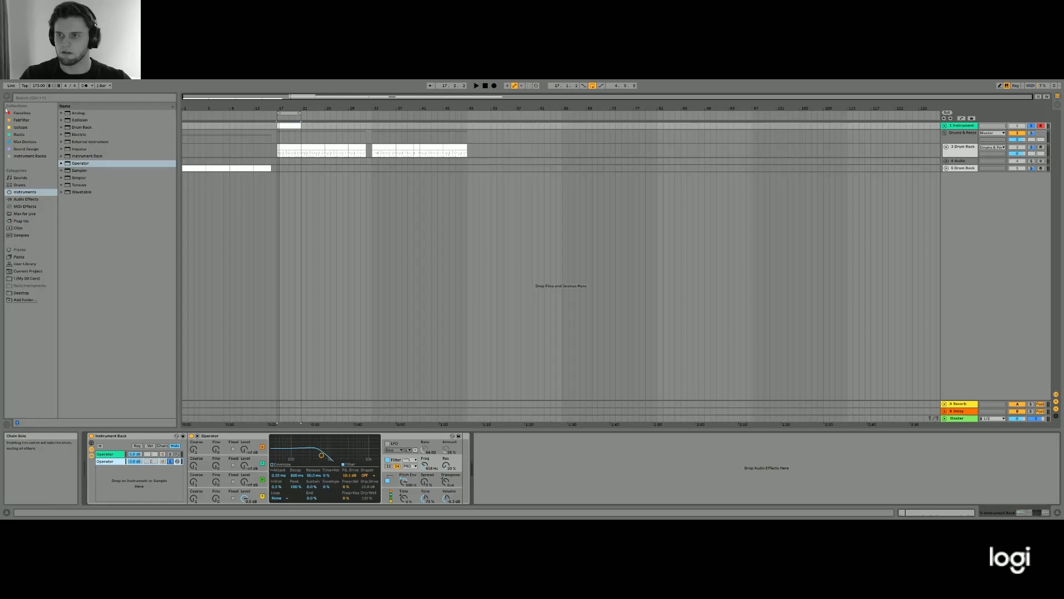
- Add EQ Eight after Operator in the duplicated chain and raise its low-cut frequency while auditioning the layer
{"action": "left_click", "coordinate": [26, 199]}
{"action": "left_click_drag", "start_coordinate": [82, 215], "coordinate": [472, 440]}
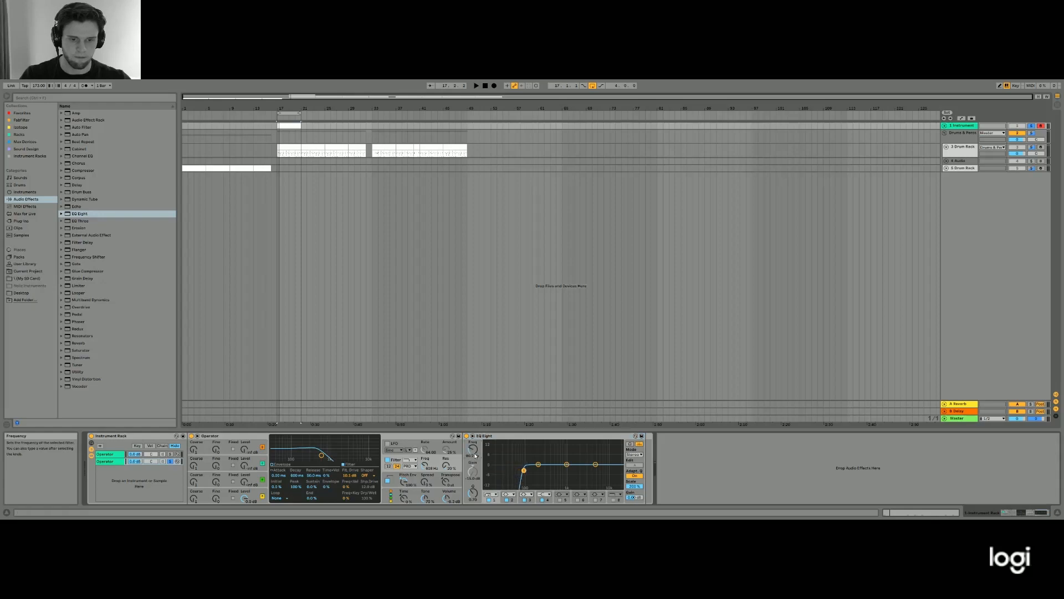
{"action": "key", "text": "space"}
{"action": "left_click_drag", "start_coordinate": [477, 452], "coordinate": [478, 465]}
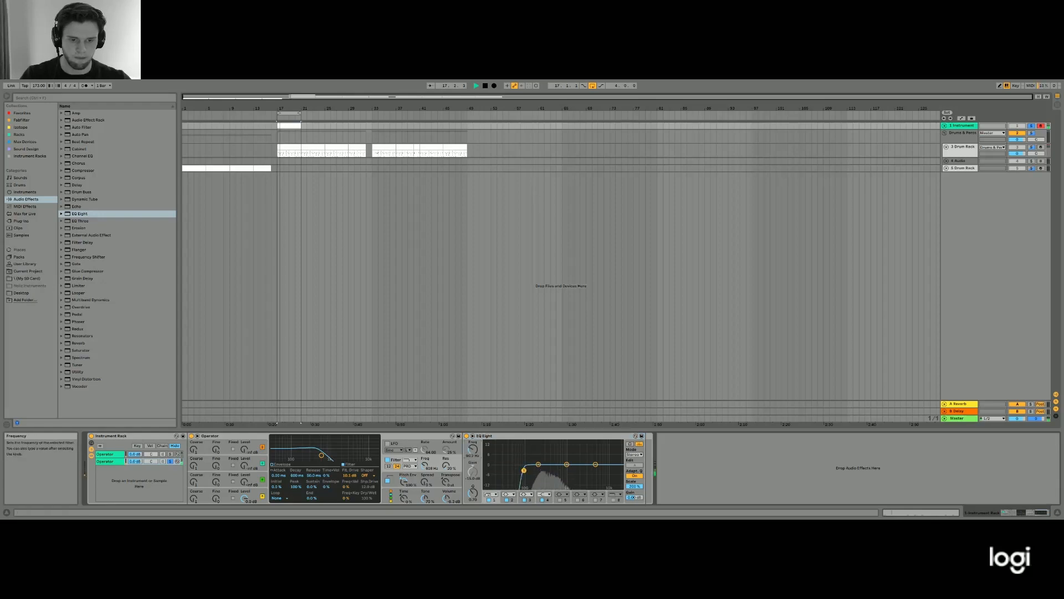
{"action": "key", "text": "space"}
{"action": "key", "text": "space"}
{"action": "key", "text": "space"}
{"action": "key", "text": "space"}
{"action": "key", "text": "space"}
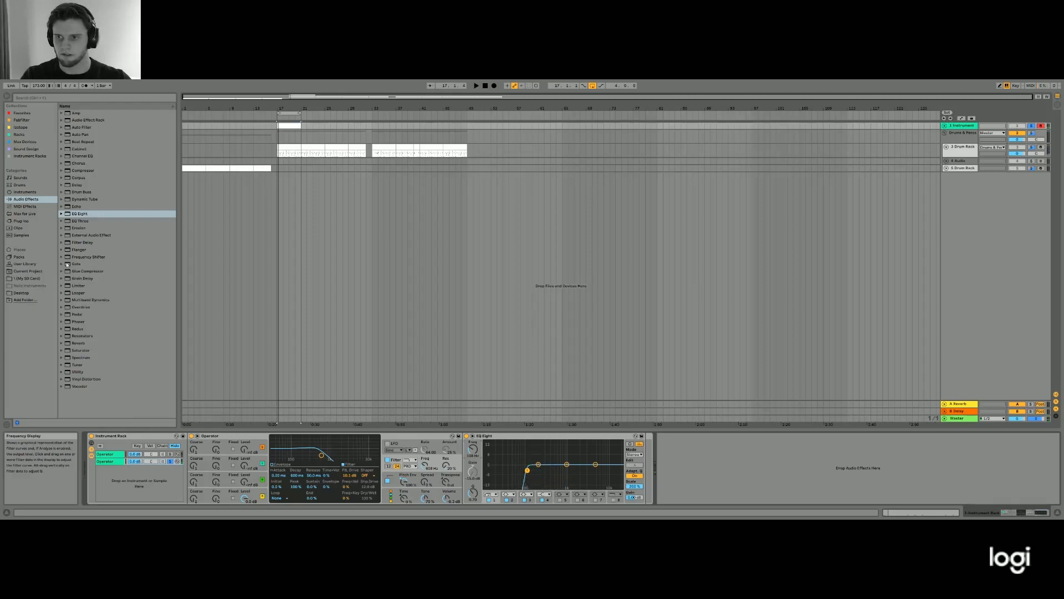
- Add Reverb after EQ Eight in the duplicated chain, set its stereo width to zero and reduce the decay time and predelay
{"action": "left_click", "coordinate": [78, 344]}
{"action": "left_click_drag", "start_coordinate": [607, 468], "coordinate": [659, 453]}
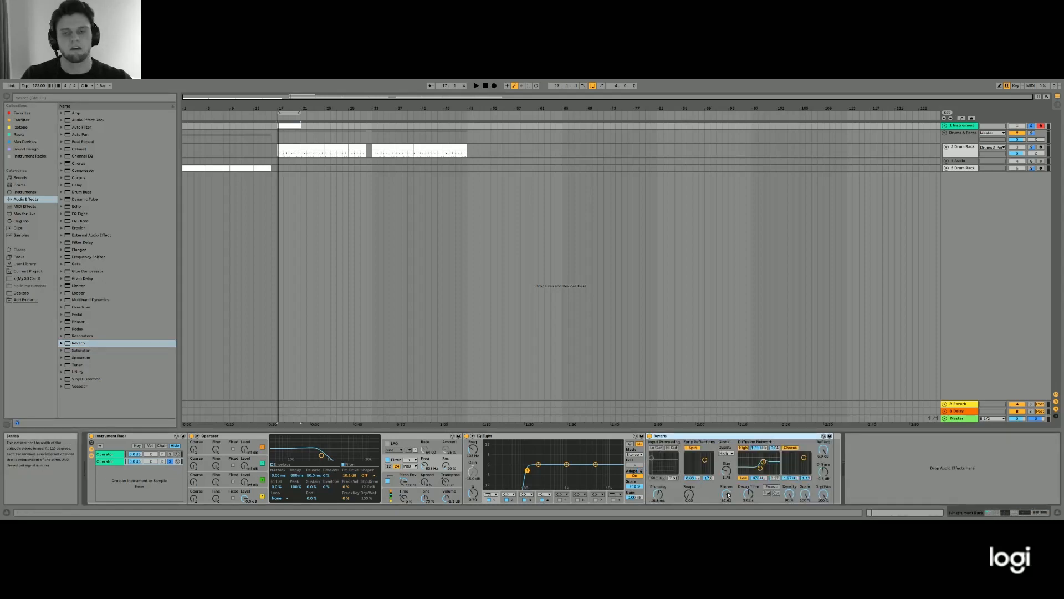
{"action": "left_click_drag", "start_coordinate": [727, 495], "coordinate": [726, 518]}
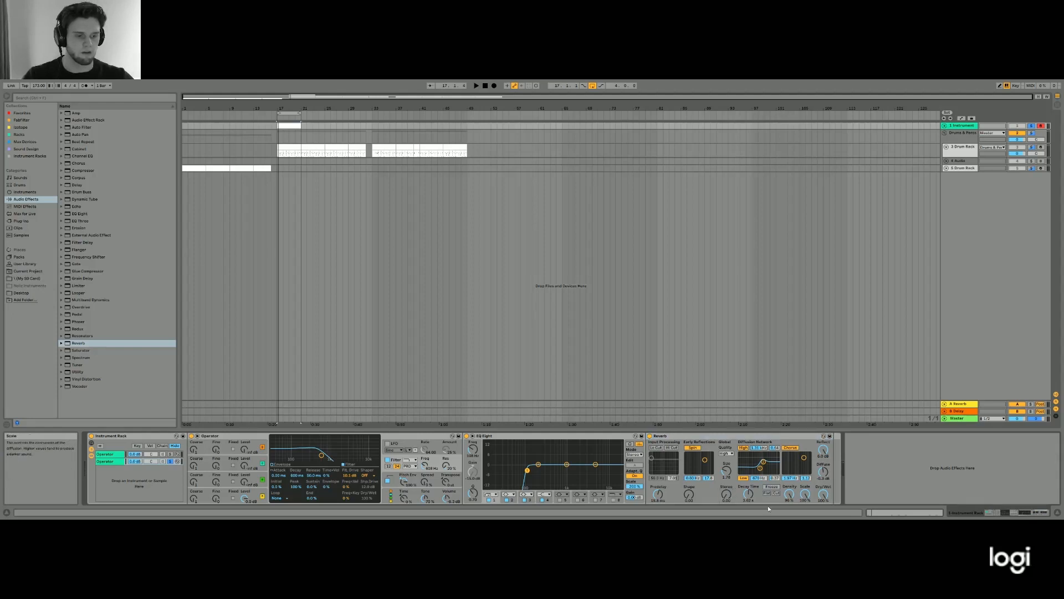
{"action": "left_click_drag", "start_coordinate": [748, 493], "coordinate": [748, 509]}
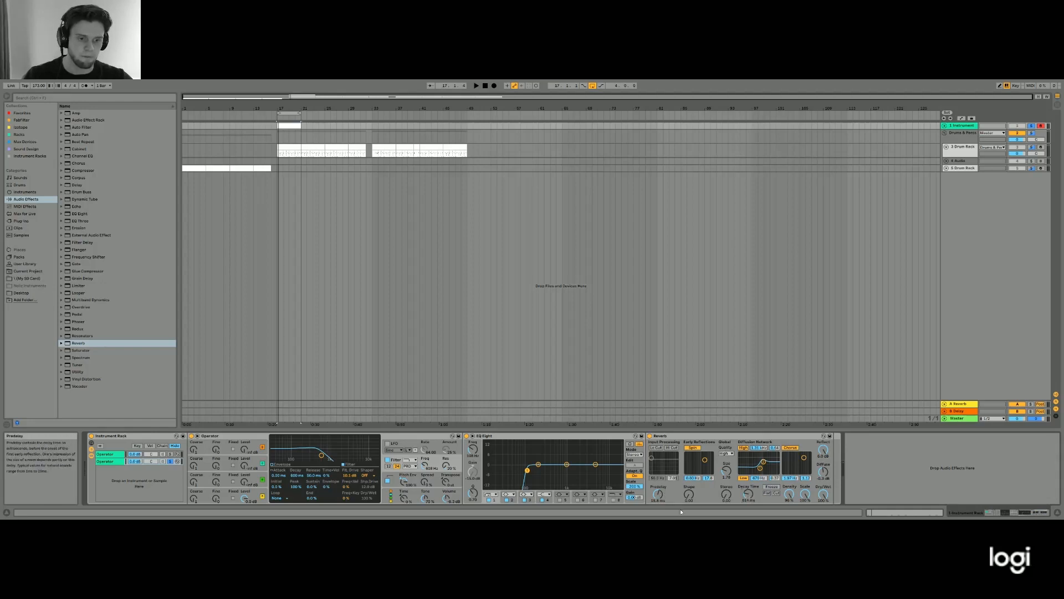
{"action": "left_click_drag", "start_coordinate": [657, 494], "coordinate": [657, 521]}
- Shorten the Reverb's decay time further while listening to the kick layer
{"action": "key", "text": "space"}
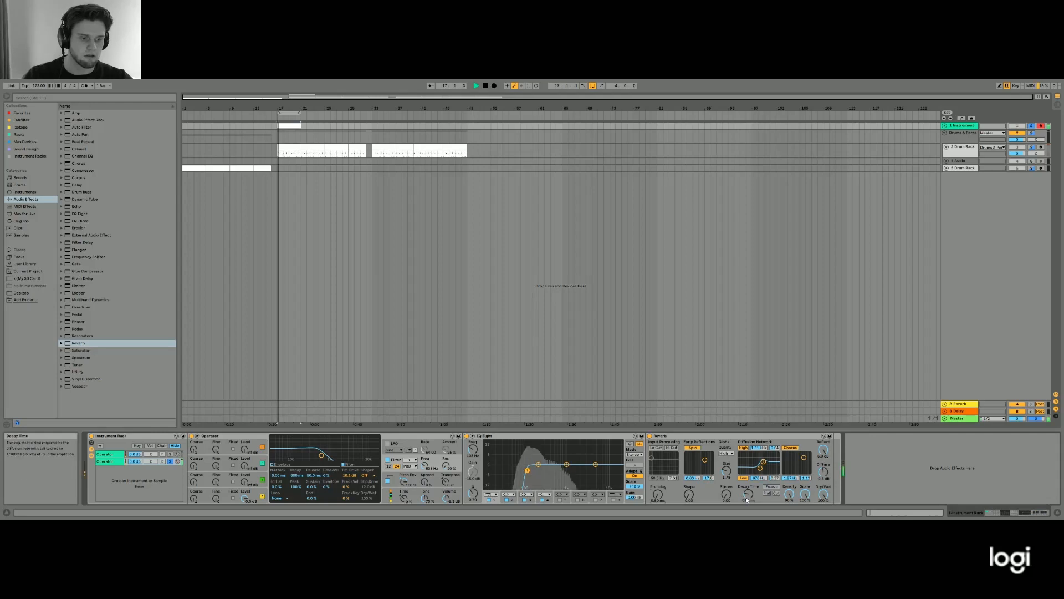
{"action": "left_click_drag", "start_coordinate": [748, 499], "coordinate": [749, 518]}
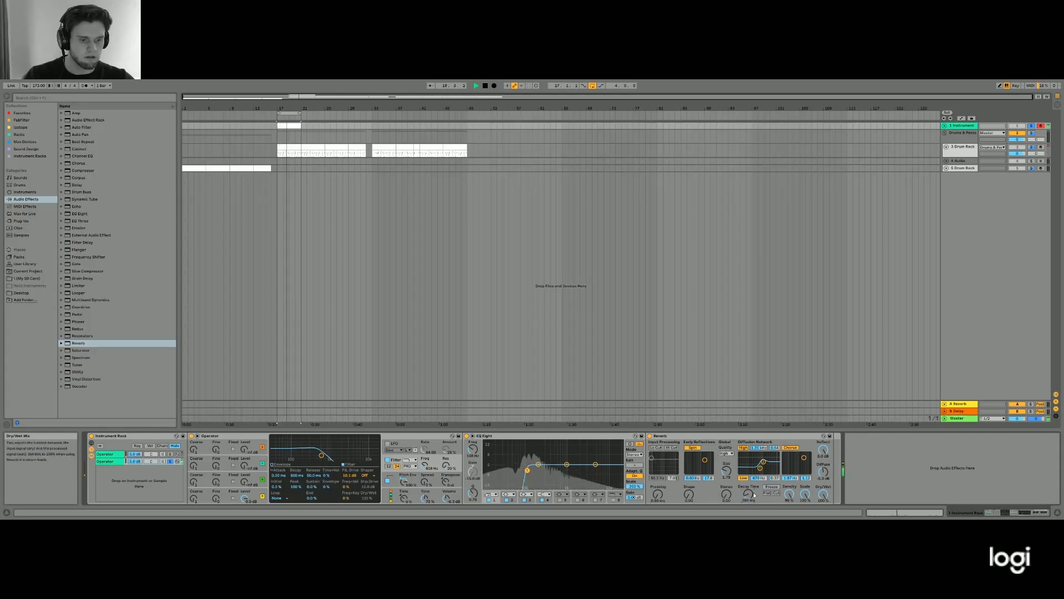
{"action": "key", "text": "space"}
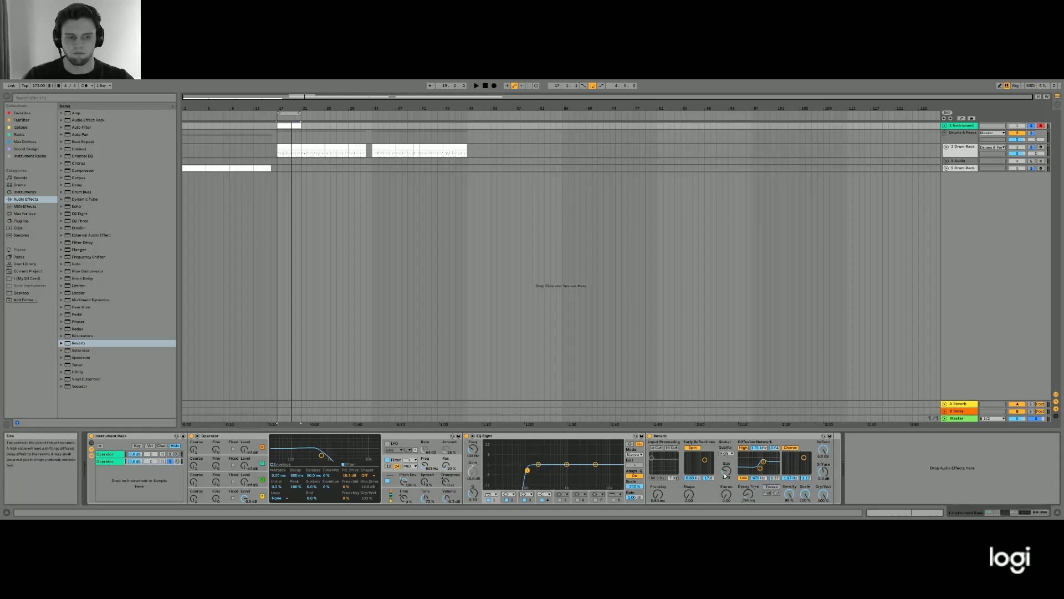
{"action": "key", "text": "space"}
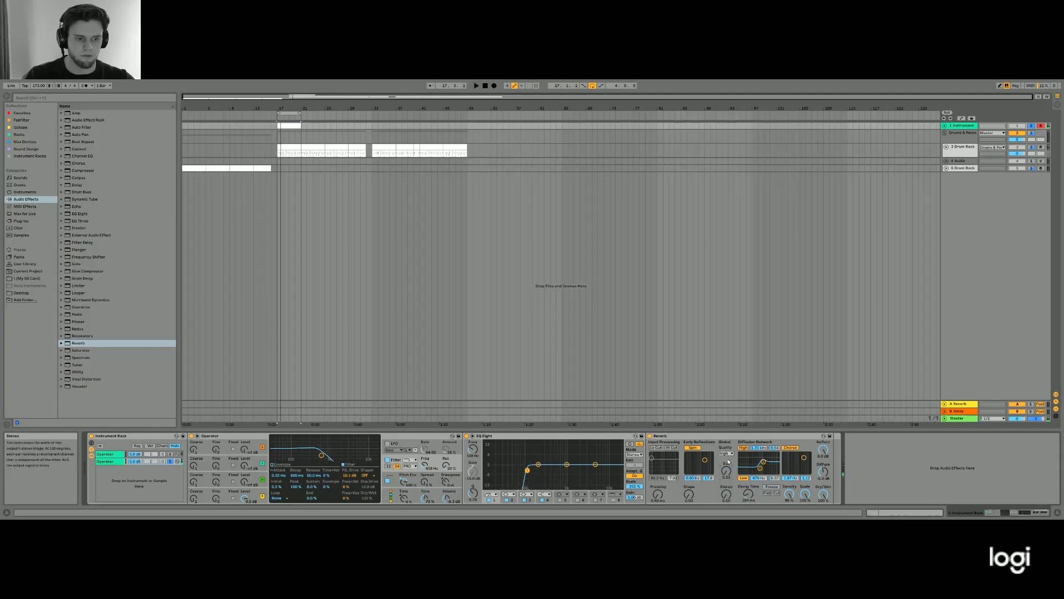
- Adjust the Reverb's reflect level and diffusion density, and turn off its Chorus and early reflections Spin
{"action": "left_click_drag", "start_coordinate": [823, 450], "coordinate": [826, 454]}
{"action": "key", "text": "space"}
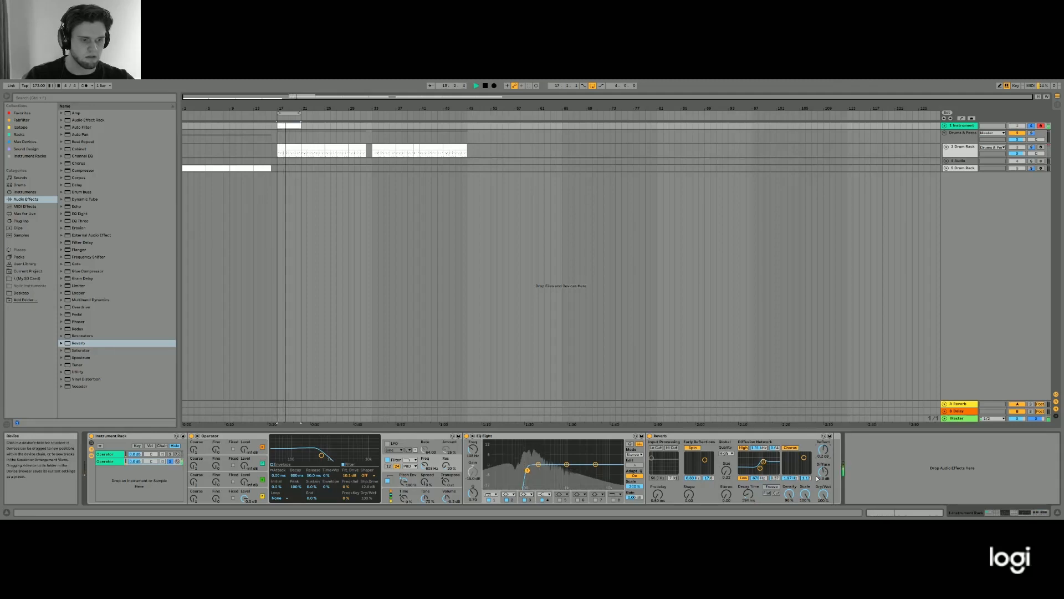
{"action": "mouse_move", "coordinate": [789, 493]}
{"action": "left_mouse_down"}
{"action": "mouse_move", "coordinate": [789, 521]}
{"action": "mouse_move", "coordinate": [788, 484]}
{"action": "left_mouse_up"}
{"action": "left_click", "coordinate": [789, 449]}
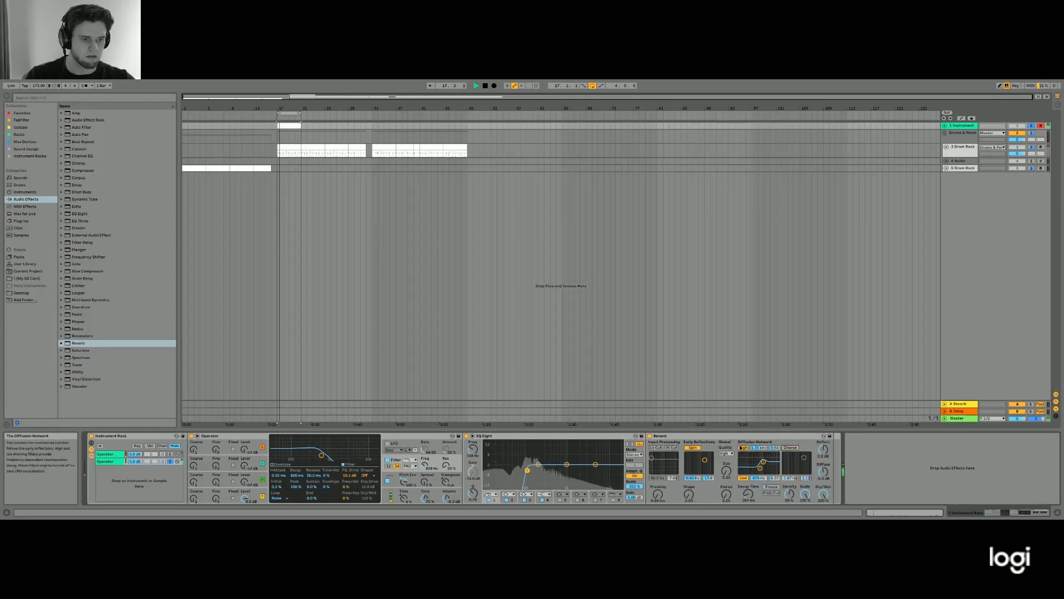
{"action": "left_click", "coordinate": [694, 448]}
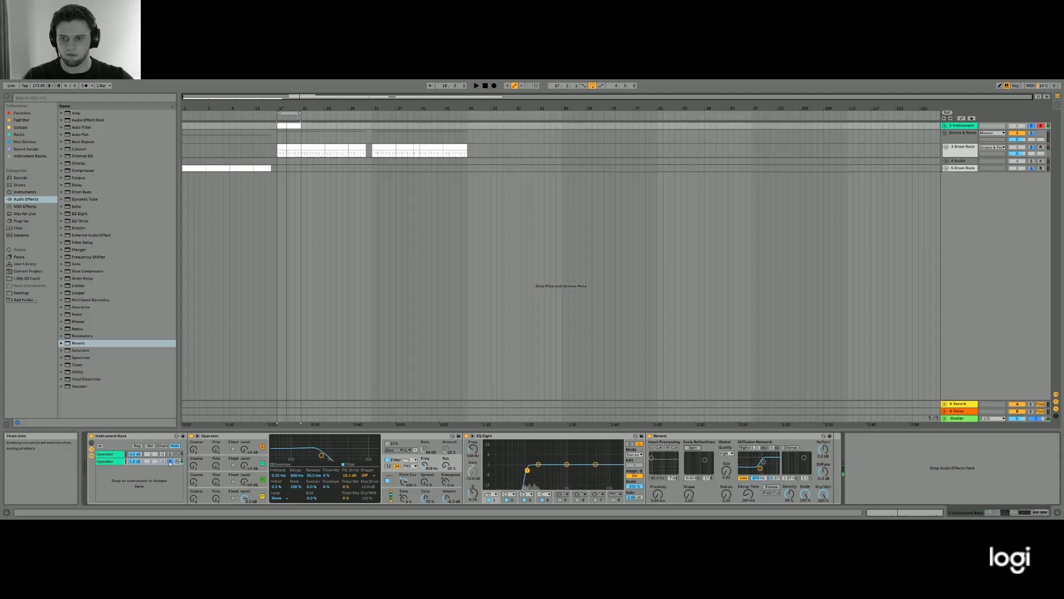
- Unsolo the reverb chain, lower its chain volume and listen to both kick layers together
{"action": "left_click", "coordinate": [171, 461]}
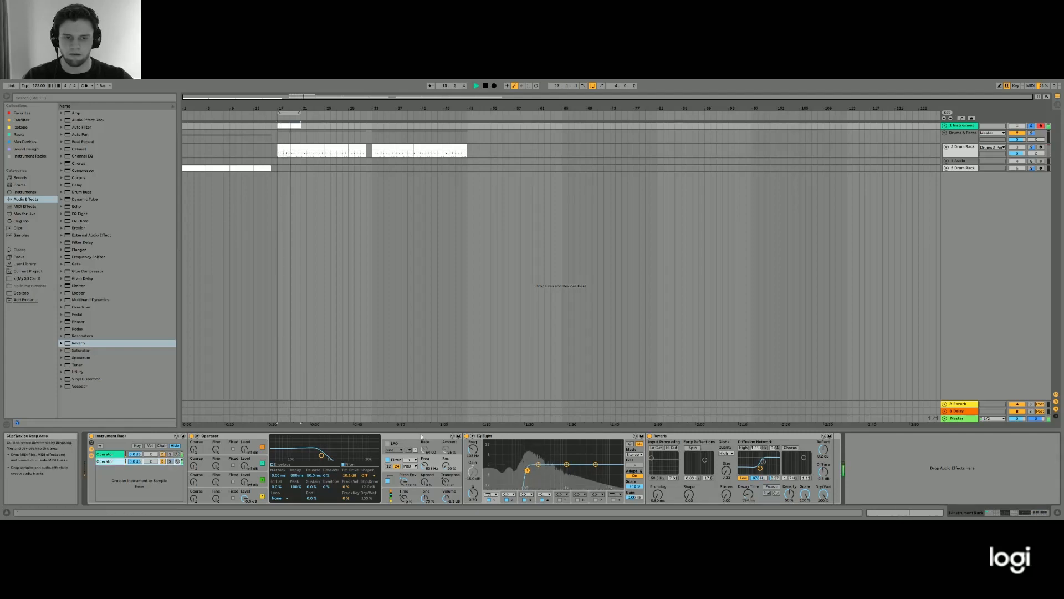
{"action": "key", "text": "space"}
{"action": "left_click_drag", "start_coordinate": [132, 462], "coordinate": [132, 468]}
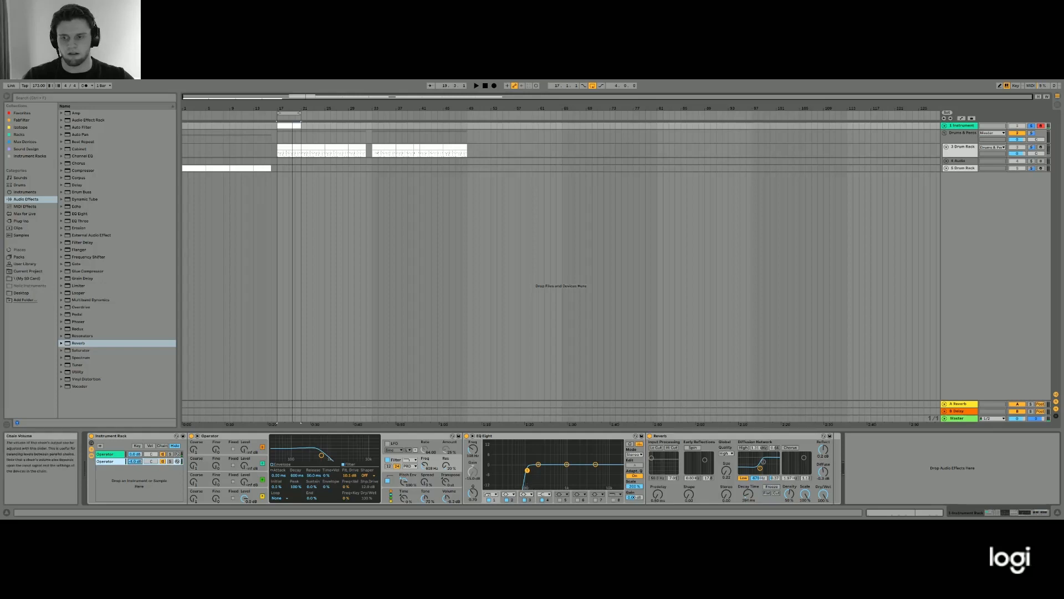
{"action": "key", "text": "space"}
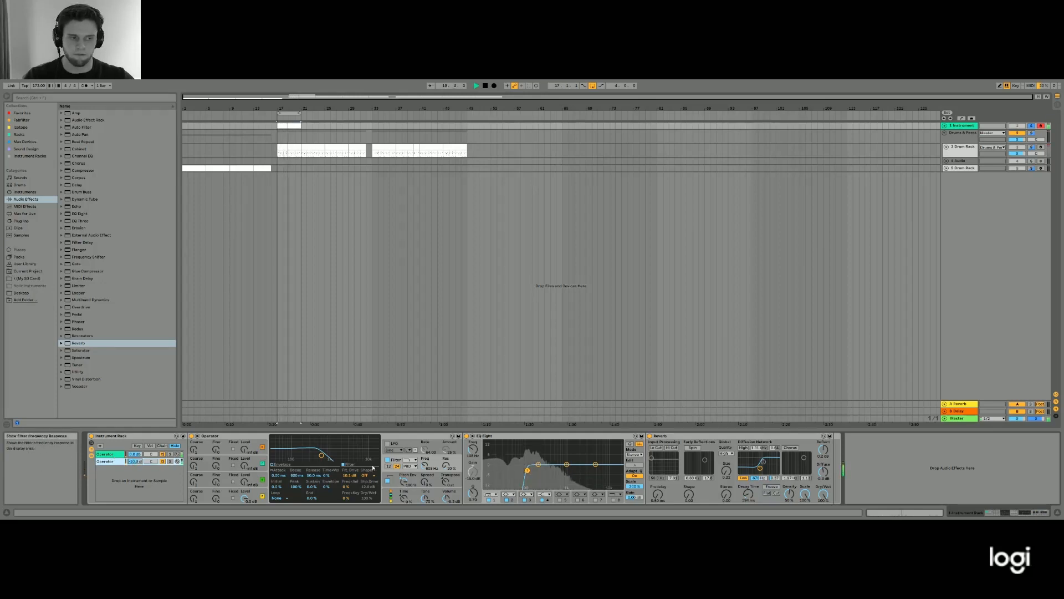
{"action": "key", "text": "space"}
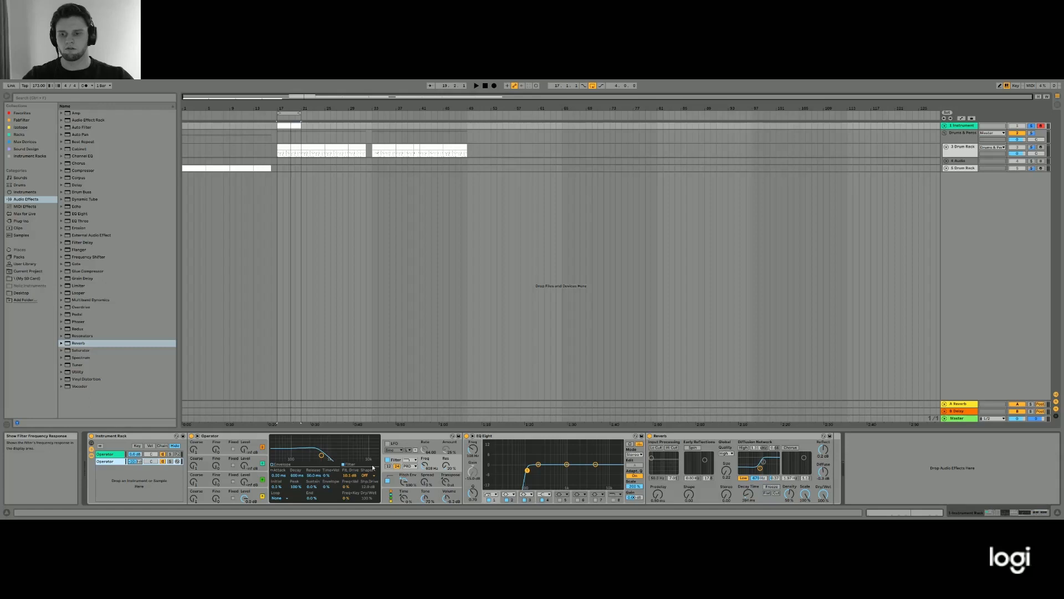
- Add a new Operator instrument as a third chain in the Instrument Rack
{"action": "left_click", "coordinate": [116, 454]}
{"action": "left_click", "coordinate": [117, 462]}
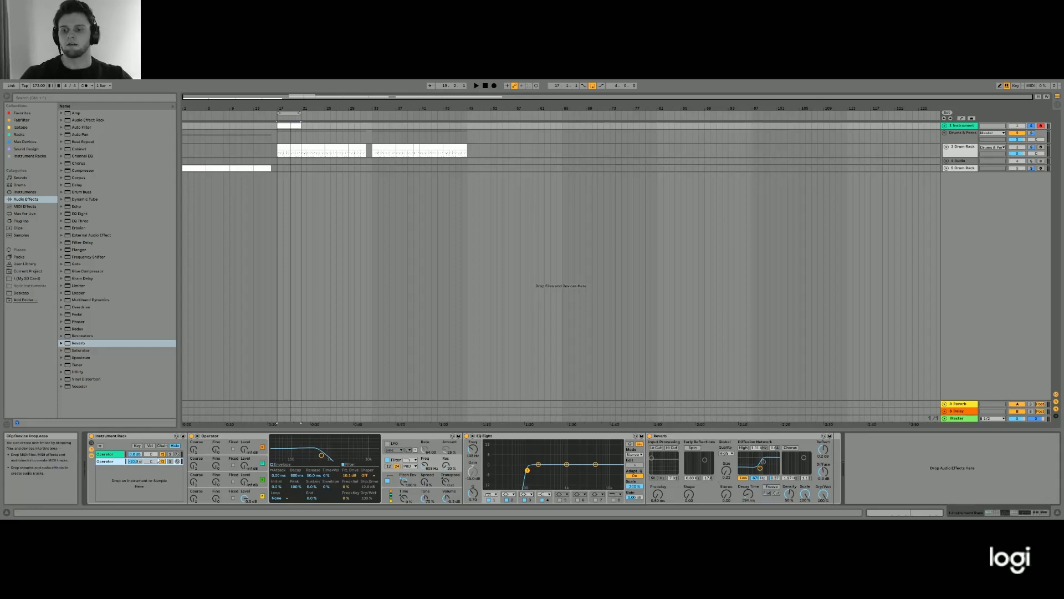
{"action": "left_click", "coordinate": [116, 460]}
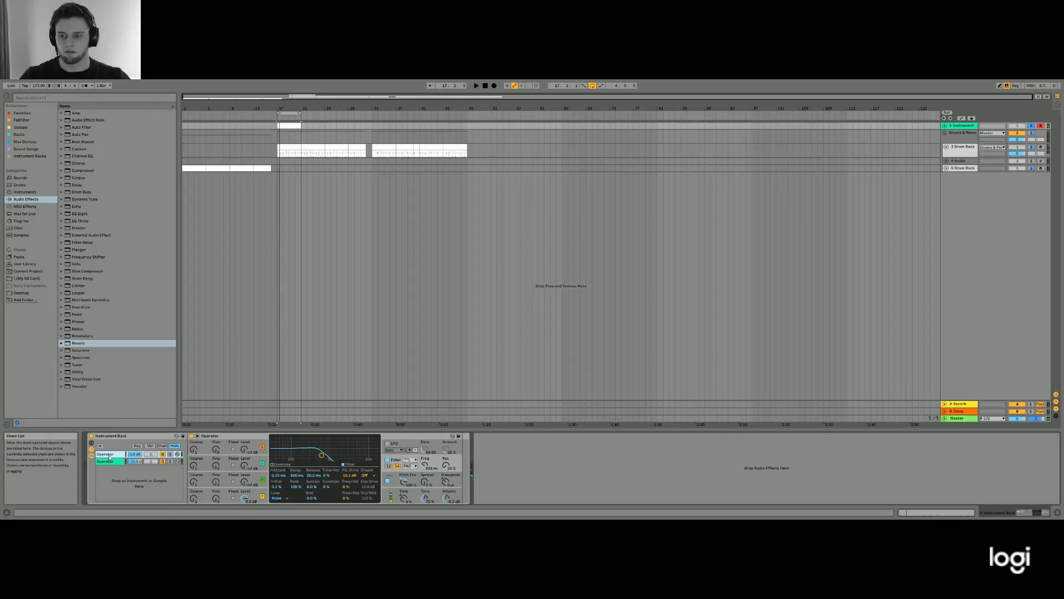
{"action": "left_click", "coordinate": [25, 192]}
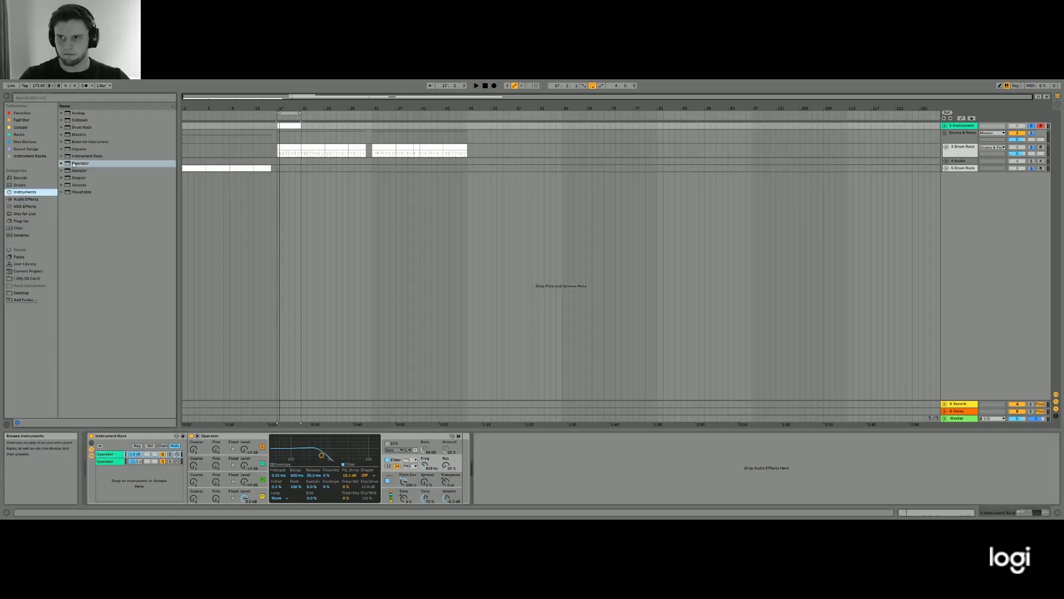
{"action": "left_click_drag", "start_coordinate": [81, 163], "coordinate": [122, 481]}
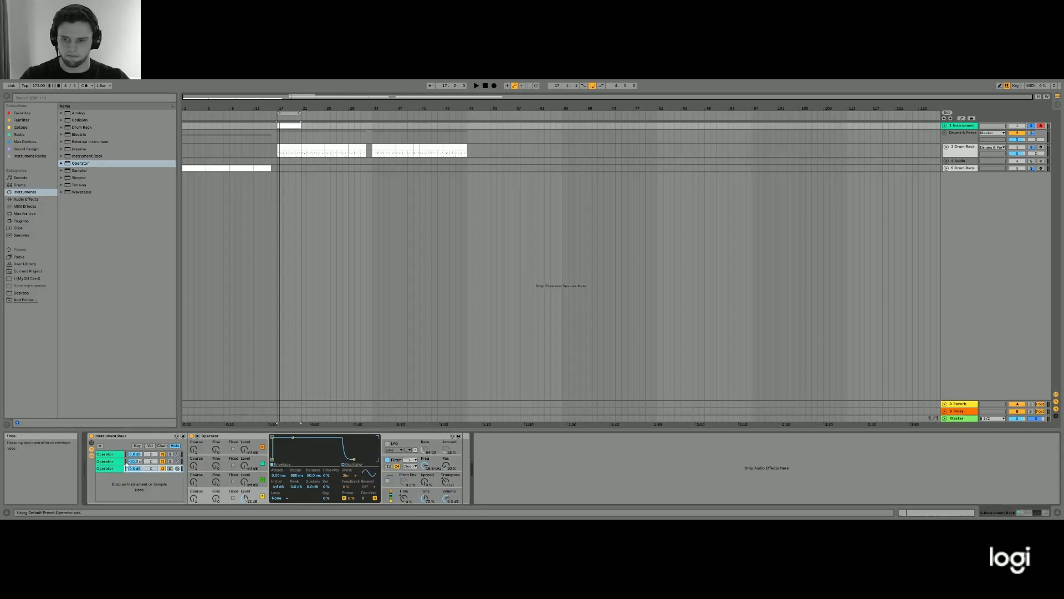
- Add EQ Eight after the new Operator and set its low-cut frequency to 500 Hz
{"action": "left_click", "coordinate": [25, 199]}
{"action": "left_click_drag", "start_coordinate": [79, 213], "coordinate": [551, 470]}
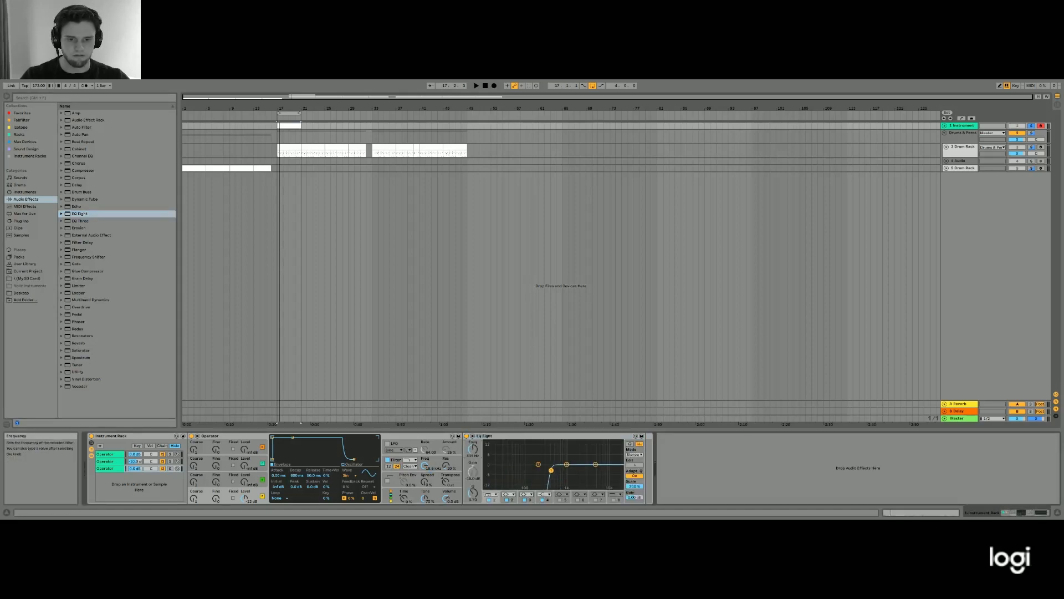
{"action": "type", "text": "500"}
{"action": "key", "text": "Return"}
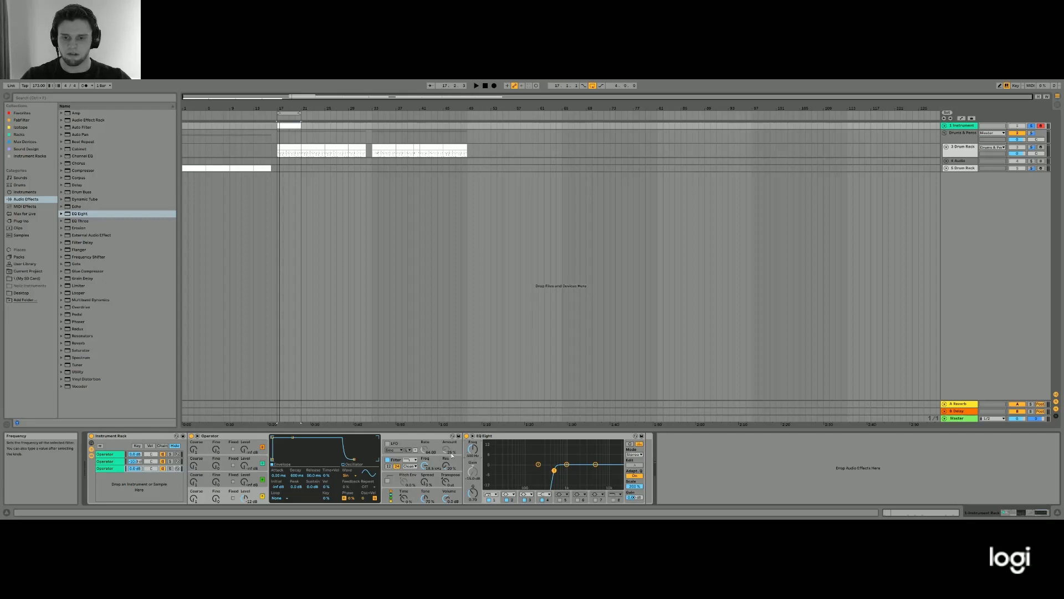
- Solo the third chain and change its Operator's oscillator A waveform to noise
{"action": "left_click", "coordinate": [170, 468]}
{"action": "key", "text": "space"}
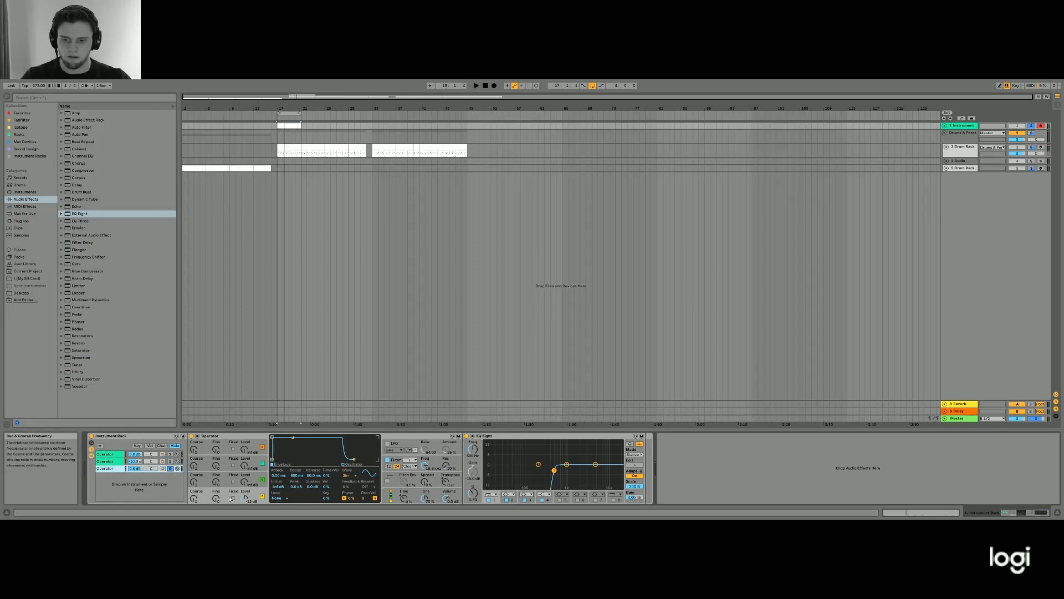
{"action": "left_click", "coordinate": [343, 476]}
{"action": "left_click", "coordinate": [355, 457]}
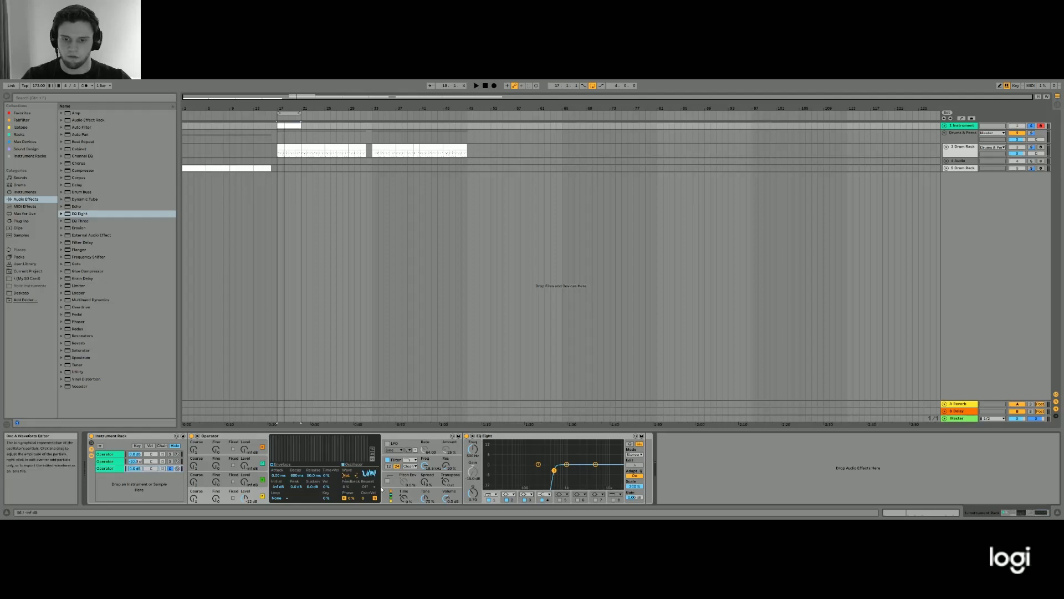
- Shape oscillator A's envelope into a short decay without sustain, and switch it to Fixed frequency, tuning it during playback
{"action": "left_click", "coordinate": [277, 466]}
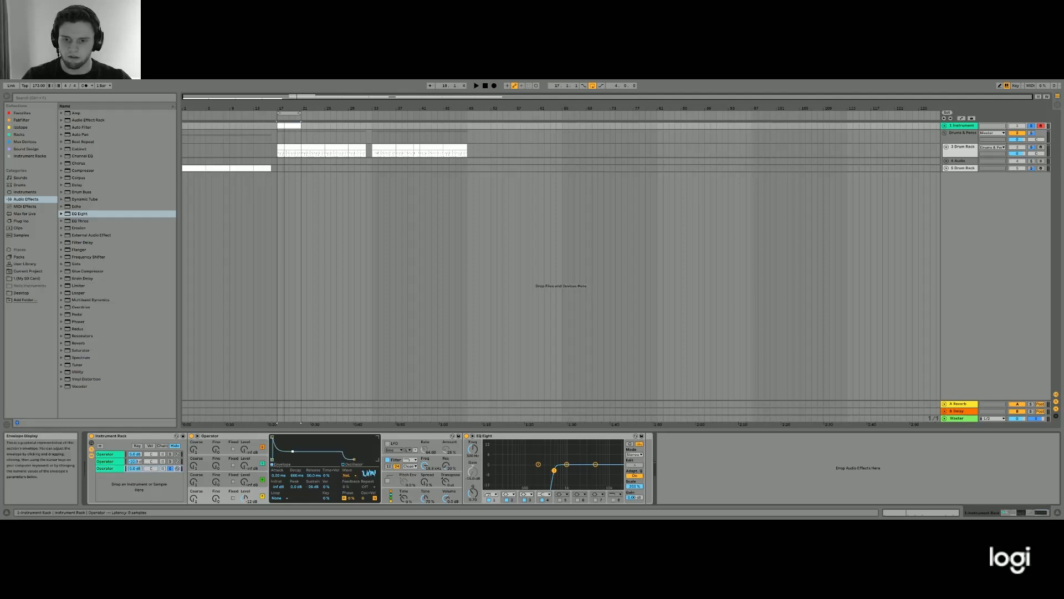
{"action": "left_click_drag", "start_coordinate": [299, 459], "coordinate": [289, 459]}
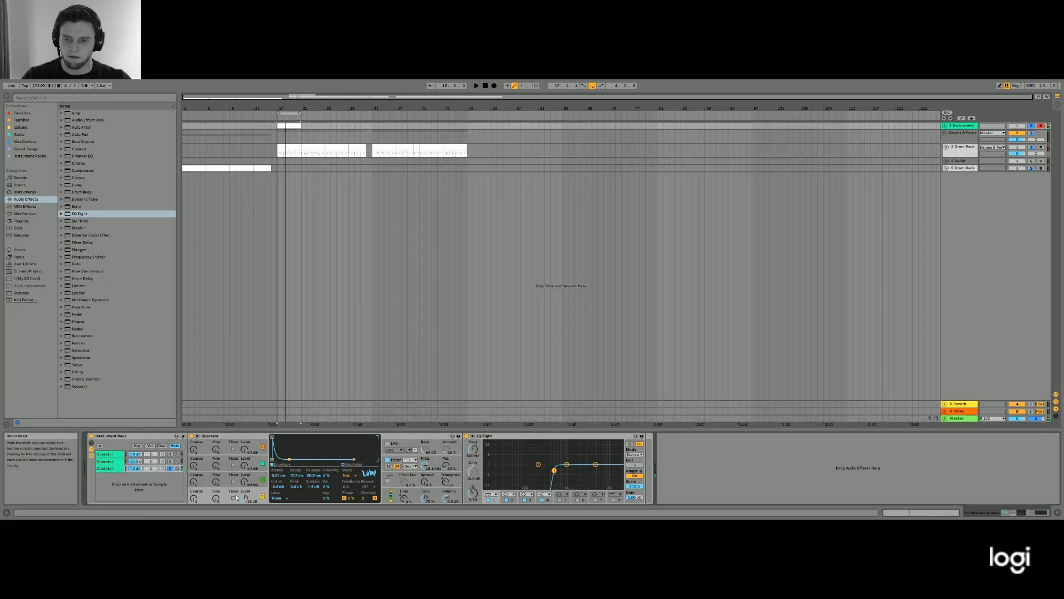
{"action": "left_click", "coordinate": [233, 497]}
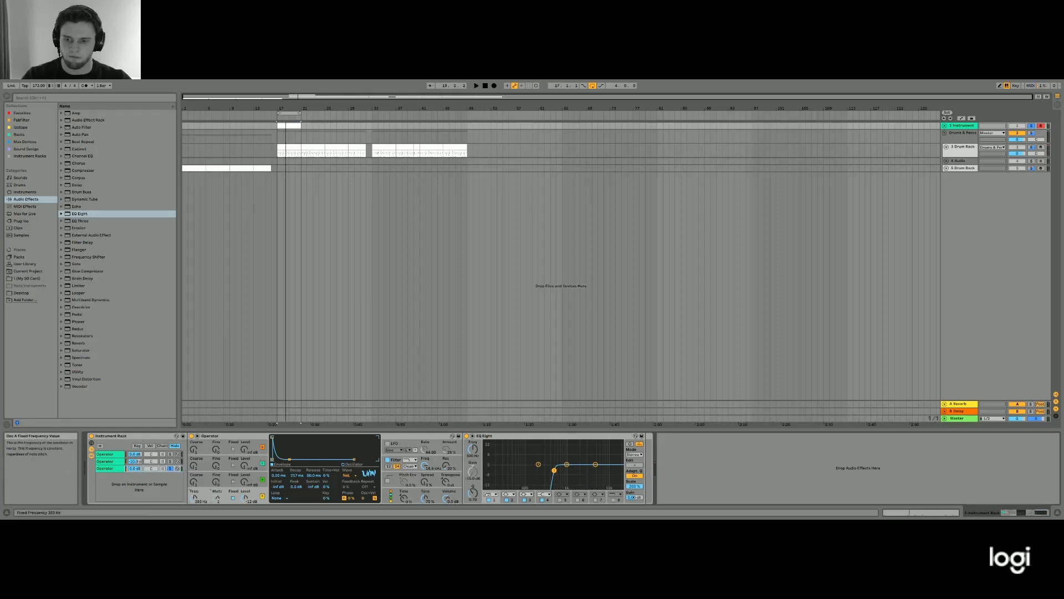
{"action": "key", "text": "space"}
{"action": "left_click_drag", "start_coordinate": [195, 497], "coordinate": [195, 506]}
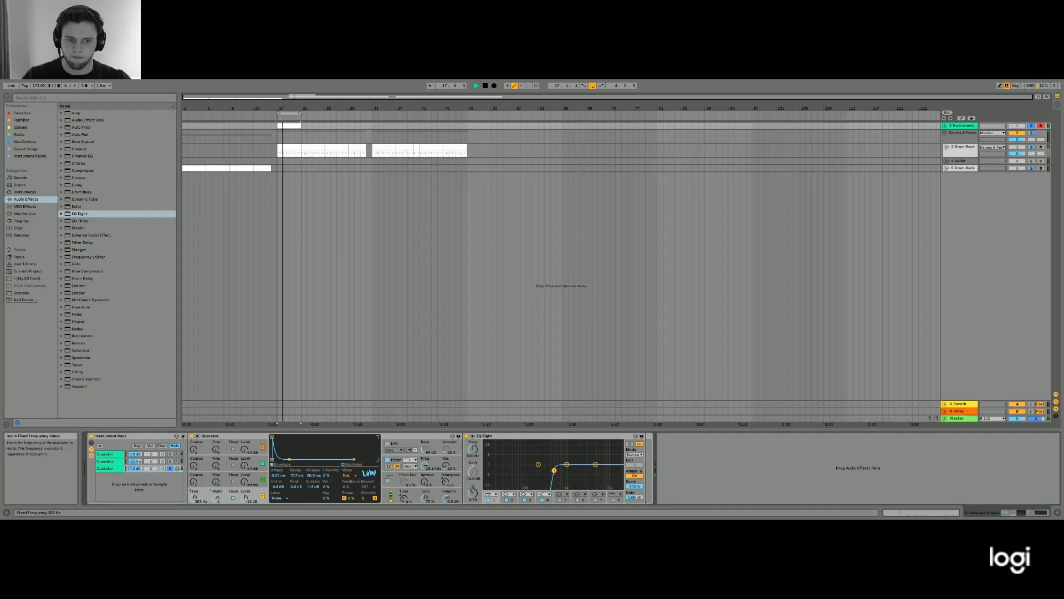
- Refine the decay time of oscillator A's volume envelope while auditioning the soloed noise layer
{"action": "key", "text": "space"}
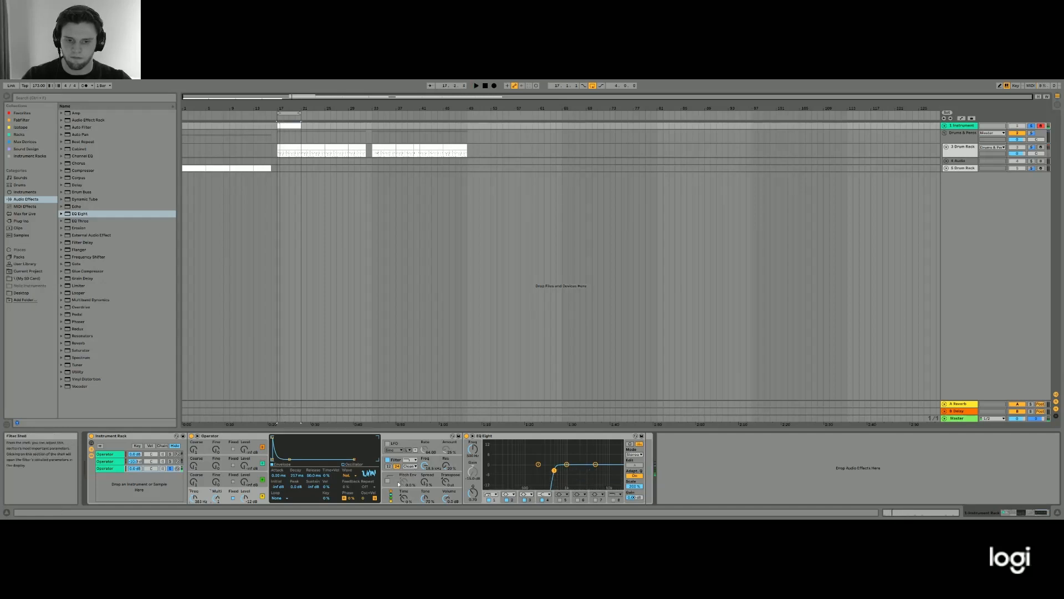
{"action": "key", "text": "space"}
{"action": "mouse_move", "coordinate": [296, 475]}
{"action": "left_mouse_down"}
{"action": "mouse_move", "coordinate": [297, 489]}
{"action": "mouse_move", "coordinate": [279, 480]}
{"action": "mouse_move", "coordinate": [279, 461]}
{"action": "mouse_move", "coordinate": [279, 479]}
{"action": "mouse_move", "coordinate": [298, 483]}
{"action": "left_mouse_up"}
{"action": "key", "text": "space"}
{"action": "key", "text": "space"}
{"action": "key", "text": "space"}
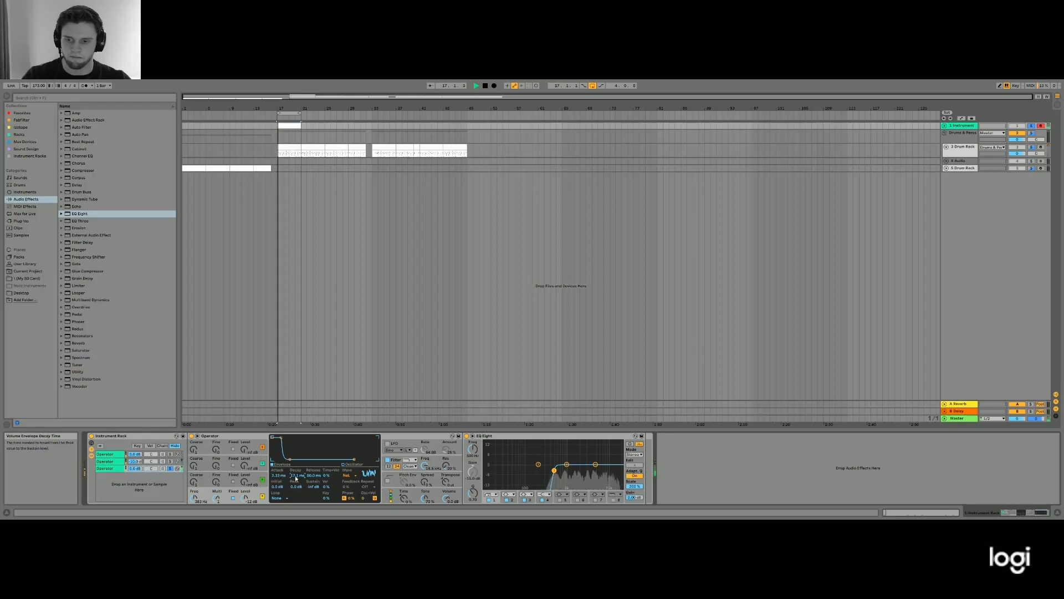
- Change the circuit type of the noise Operator's filter and raise its drive to 24 dB while checking playback
{"action": "left_click", "coordinate": [409, 478]}
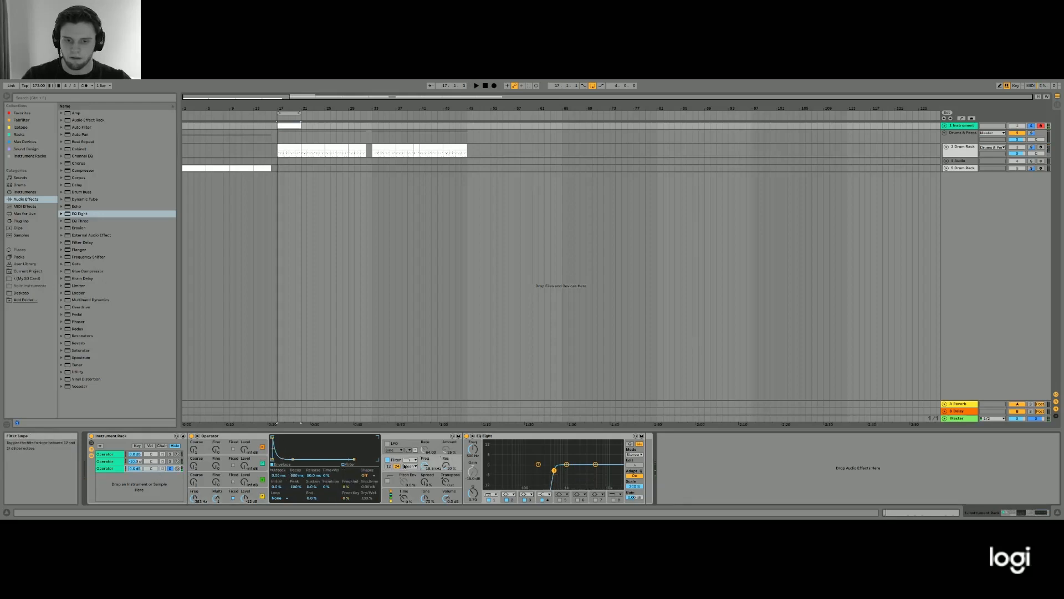
{"action": "left_click", "coordinate": [409, 479]}
{"action": "left_click_drag", "start_coordinate": [350, 476], "coordinate": [350, 438]}
{"action": "key", "text": "space"}
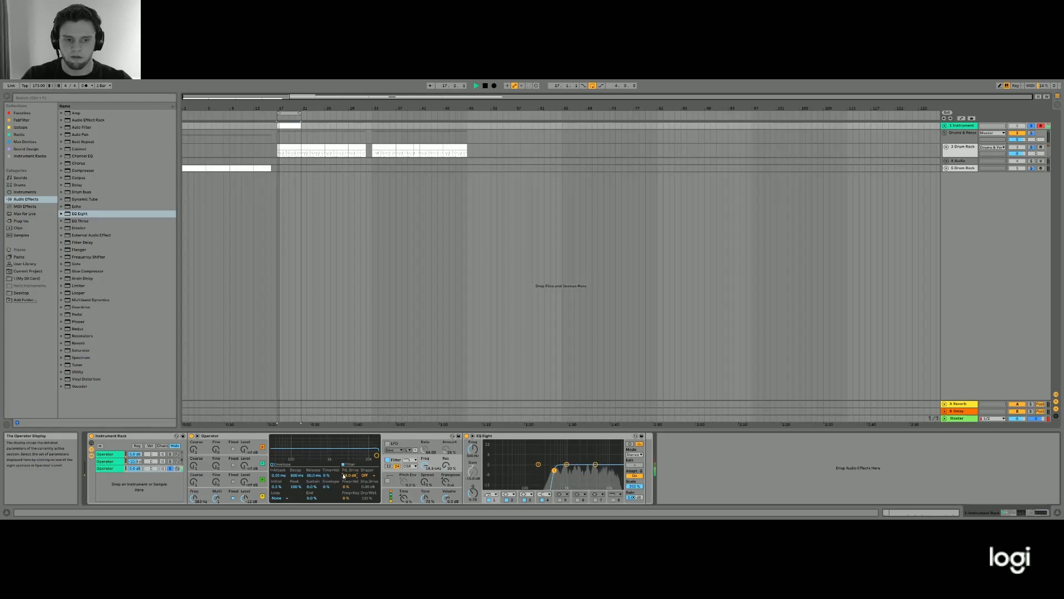
{"action": "key", "text": "space"}
{"action": "key", "text": "space"}
- Enable the high-cut band in the noise layer's EQ Eight and lower its frequency to tame the top end
{"action": "key", "text": "space"}
{"action": "left_click", "coordinate": [614, 499]}
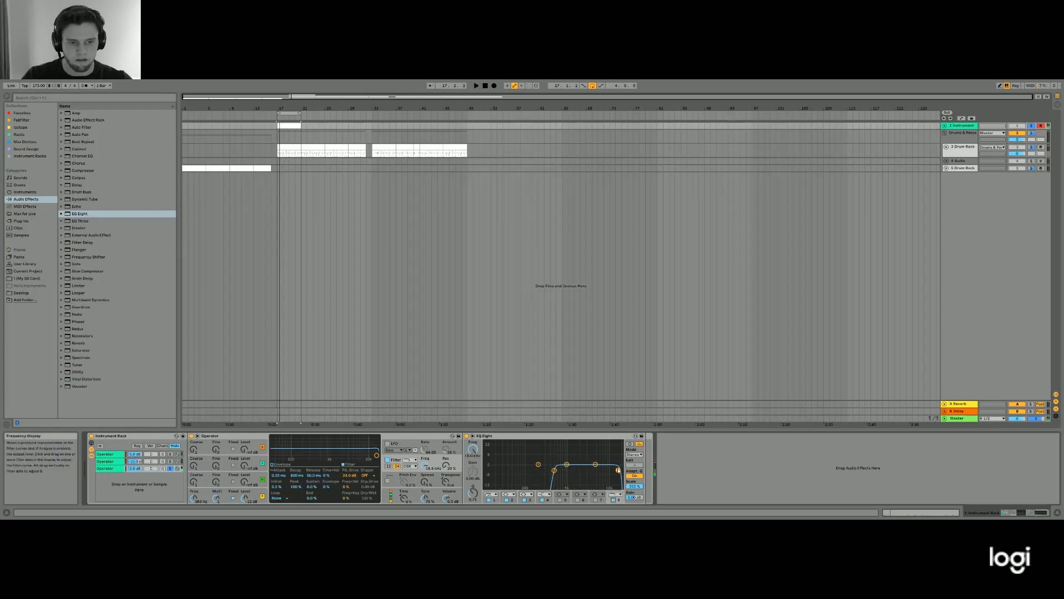
{"action": "left_click_drag", "start_coordinate": [619, 469], "coordinate": [591, 470]}
{"action": "key", "text": "space"}
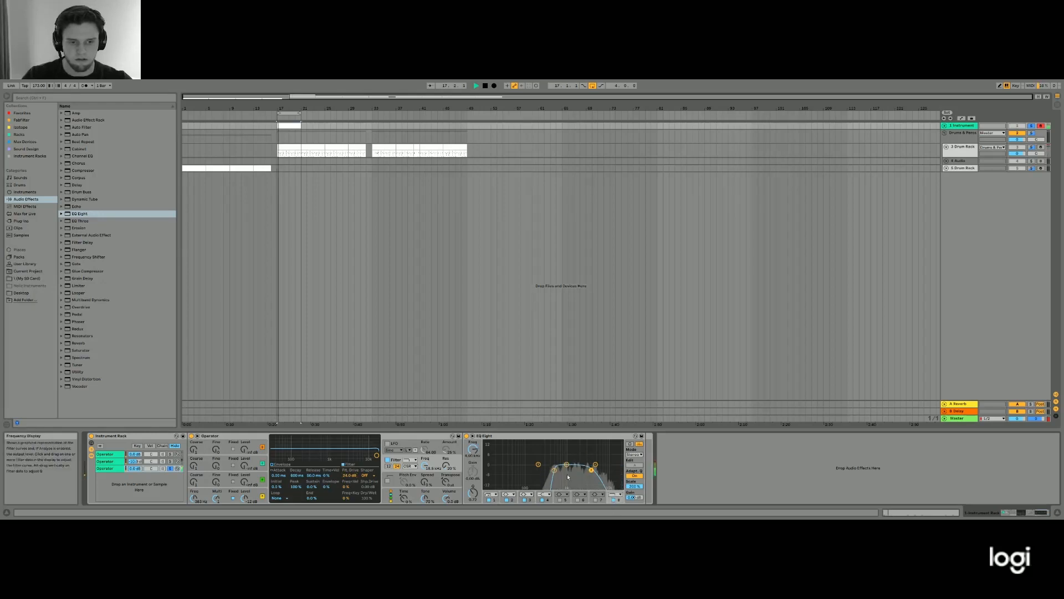
- Unsolo the third chain, audition all layers together, and raise the noise layer's low-cut frequency slightly
{"action": "left_click", "coordinate": [171, 469]}
{"action": "key", "text": "space"}
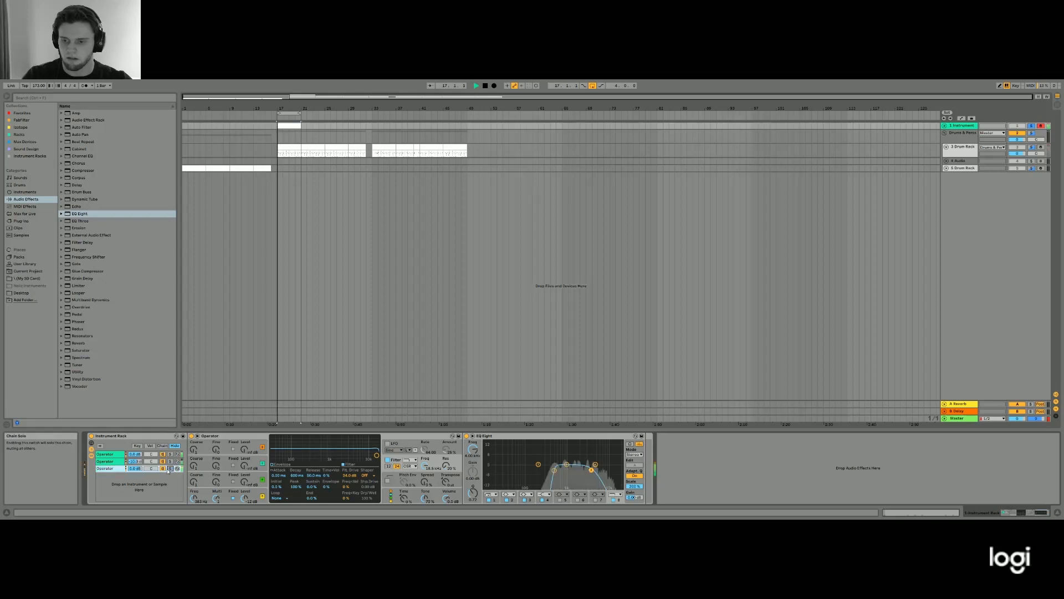
{"action": "key", "text": "space"}
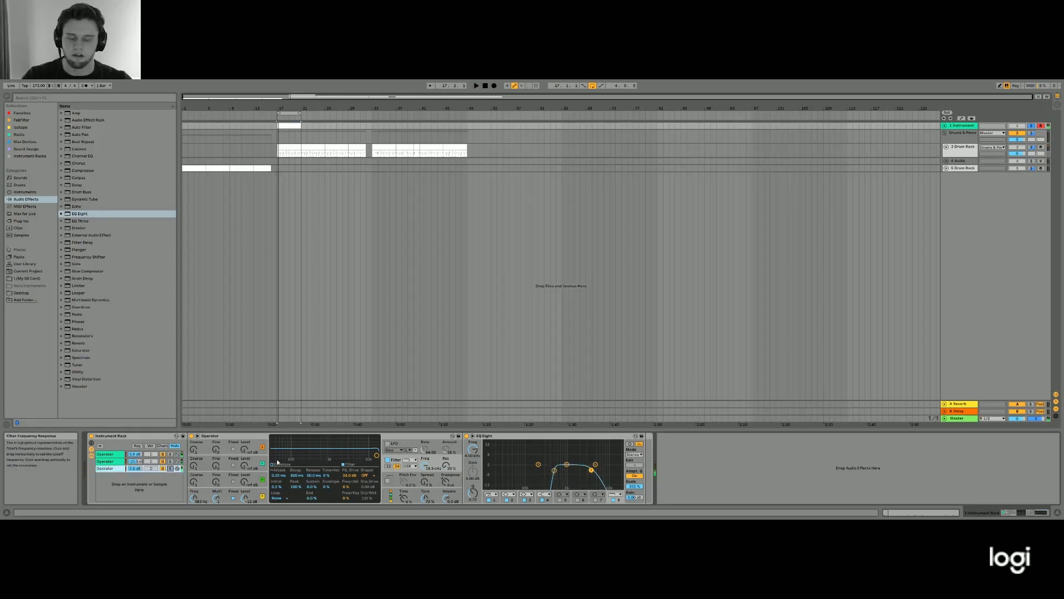
{"action": "left_click_drag", "start_coordinate": [554, 470], "coordinate": [560, 470]}
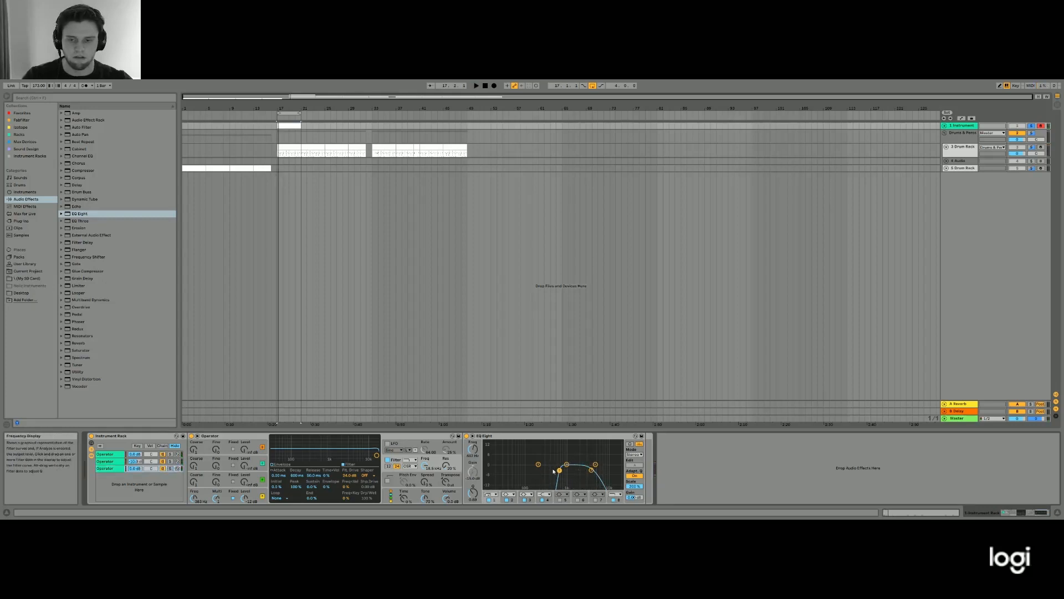
{"action": "key", "text": "space"}
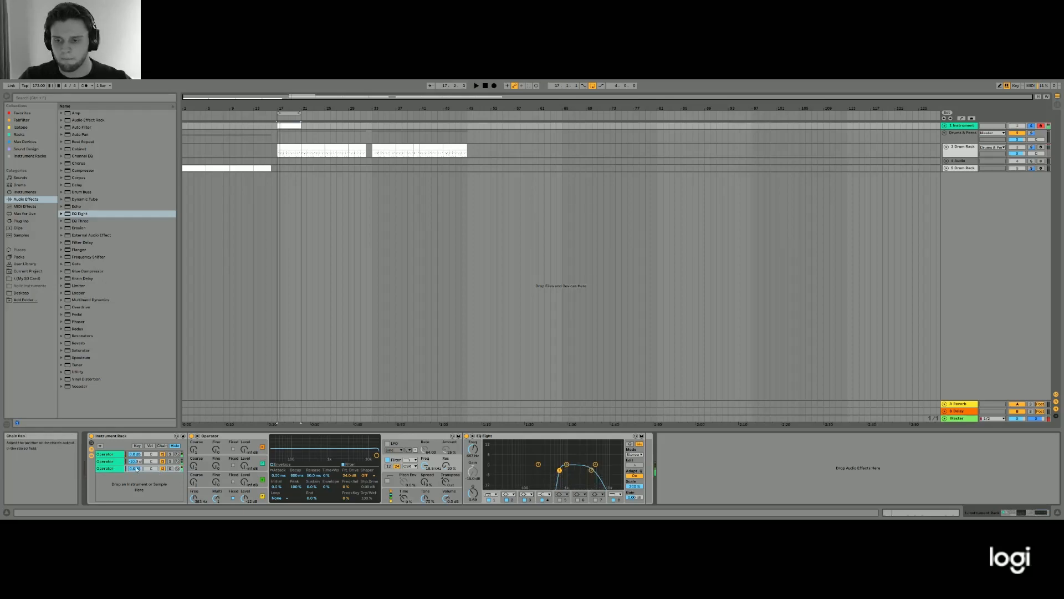
- Raise the high-cut frequency of the noise layer's EQ Eight and dip its middle band while auditioning
{"action": "left_click", "coordinate": [591, 469]}
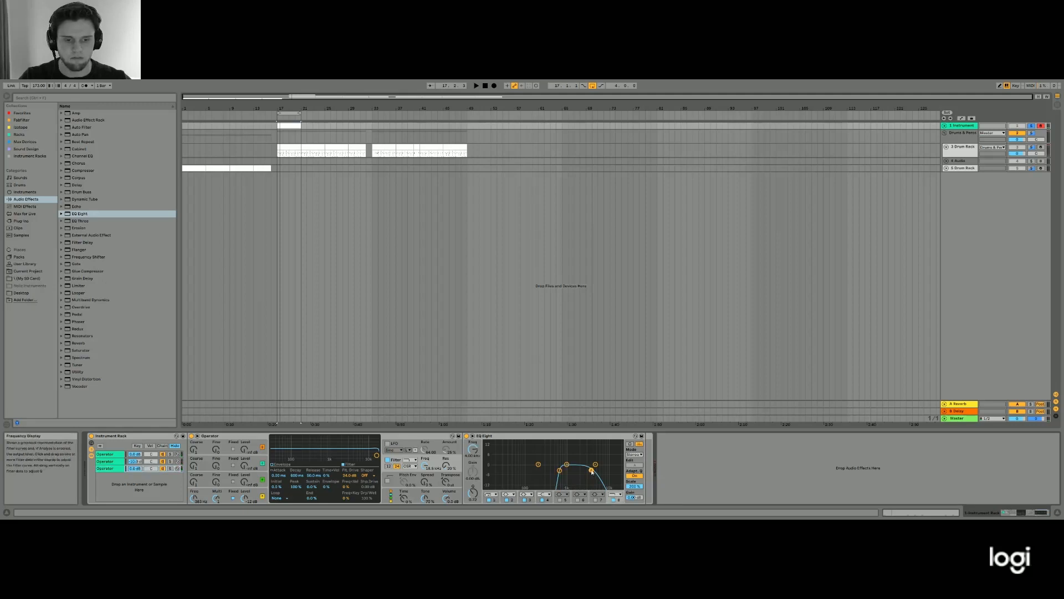
{"action": "left_click_drag", "start_coordinate": [591, 470], "coordinate": [596, 470]}
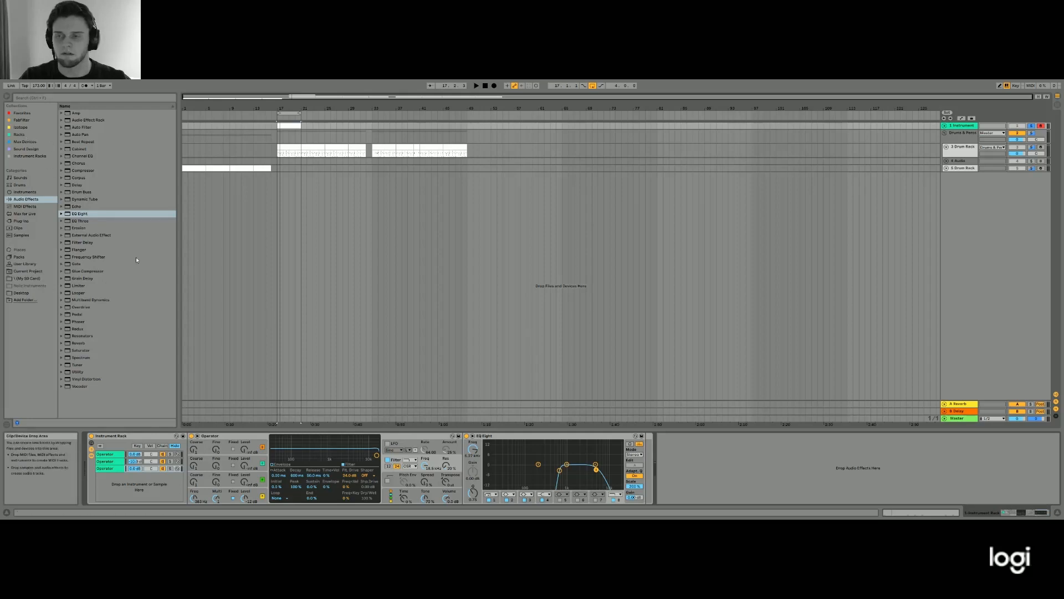
{"action": "left_click_drag", "start_coordinate": [567, 464], "coordinate": [603, 470]}
{"action": "key", "text": "space"}
{"action": "key", "text": "space"}
{"action": "key", "text": "space"}
{"action": "key", "text": "space"}
{"action": "key", "text": "space"}
{"action": "key", "text": "space"}
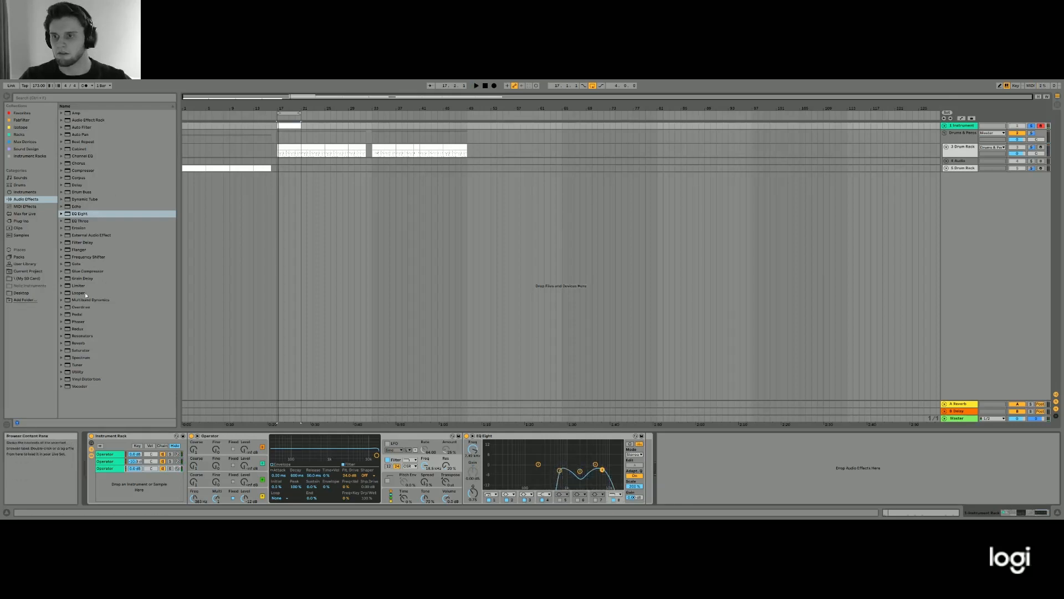
{"action": "key", "text": "space"}
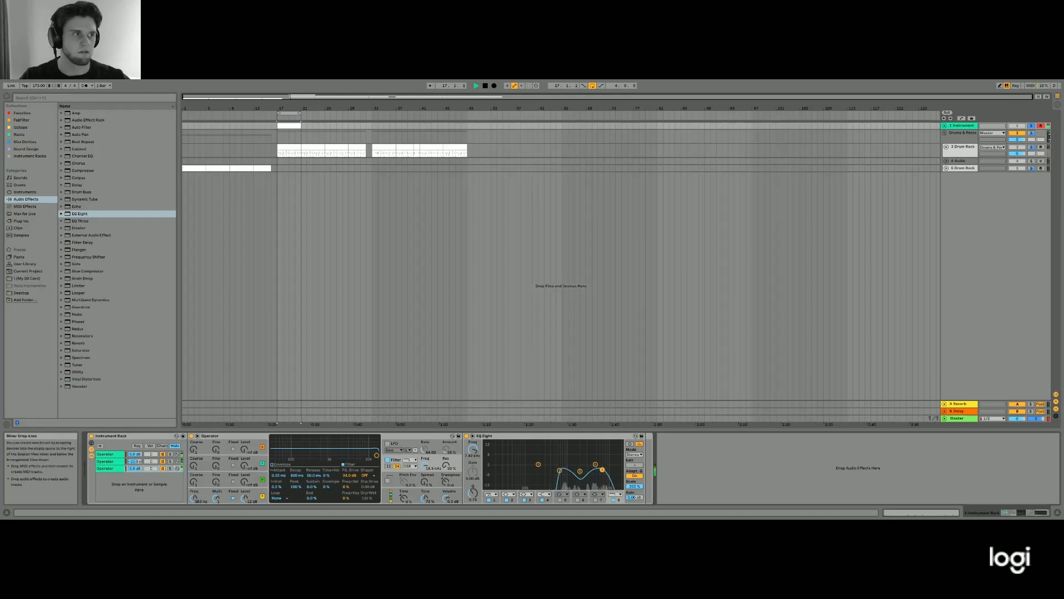
- Add a Glue Compressor with Soft Clip after the Instrument Rack, lowering its threshold and raising its makeup gain
{"action": "double_click", "coordinate": [80, 271]}
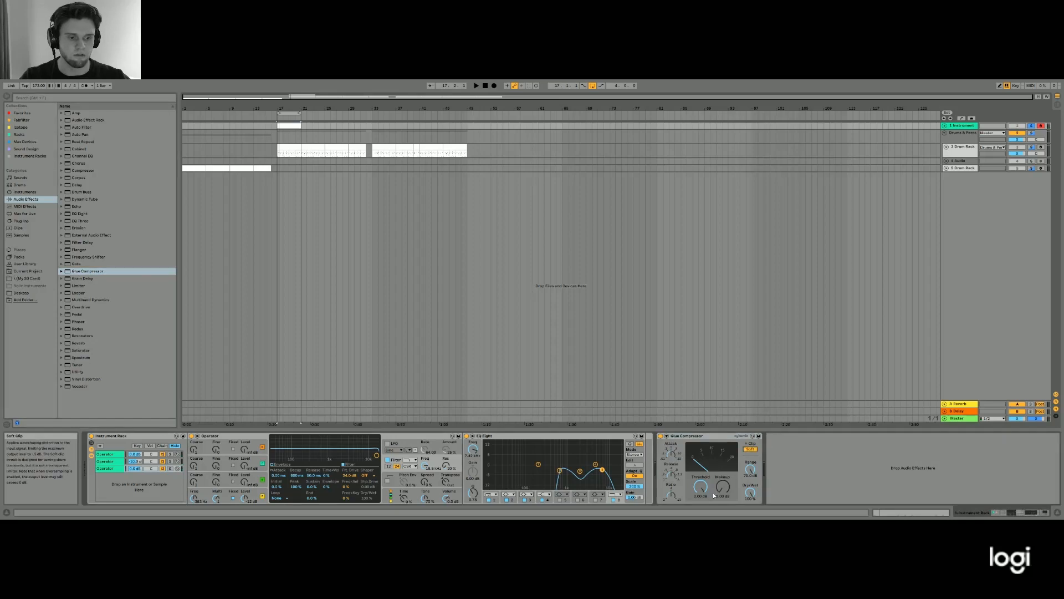
{"action": "key", "text": "space"}
{"action": "left_click_drag", "start_coordinate": [701, 486], "coordinate": [722, 460]}
{"action": "key", "text": "space"}
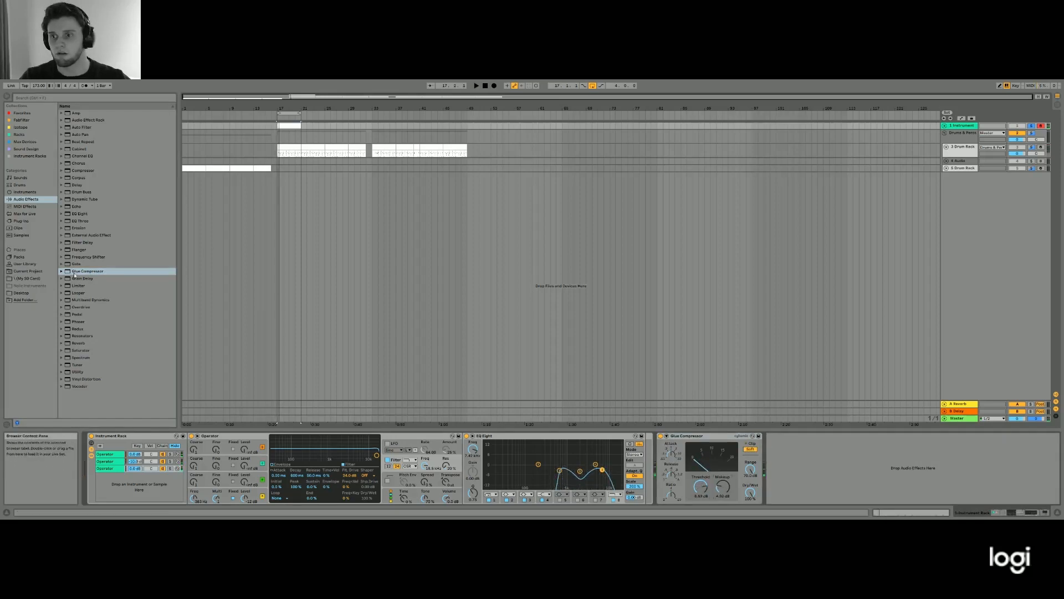
- Insert a Saturator between the Instrument Rack and the Glue Compressor, and adjust its drive while auditioning
{"action": "left_click_drag", "start_coordinate": [75, 352], "coordinate": [678, 455]}
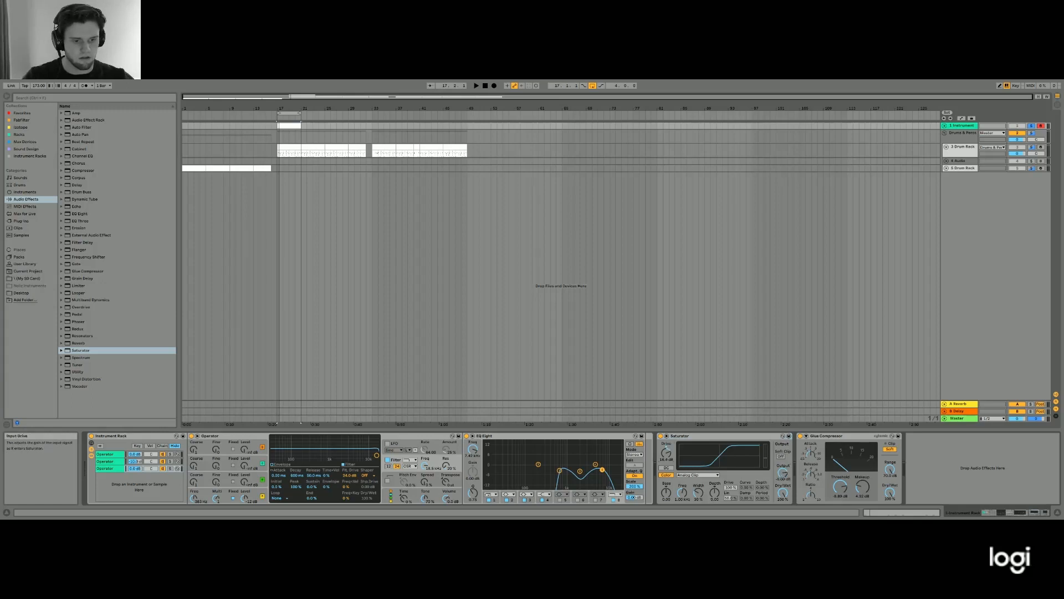
{"action": "key", "text": "space"}
{"action": "key", "text": "space"}
{"action": "left_click_drag", "start_coordinate": [666, 452], "coordinate": [666, 462]}
{"action": "key", "text": "space"}
{"action": "key", "text": "space"}
{"action": "key", "text": "space"}
{"action": "key", "text": "space"}
{"action": "key", "text": "space"}
{"action": "key", "text": "space"}
{"action": "key", "text": "space"}
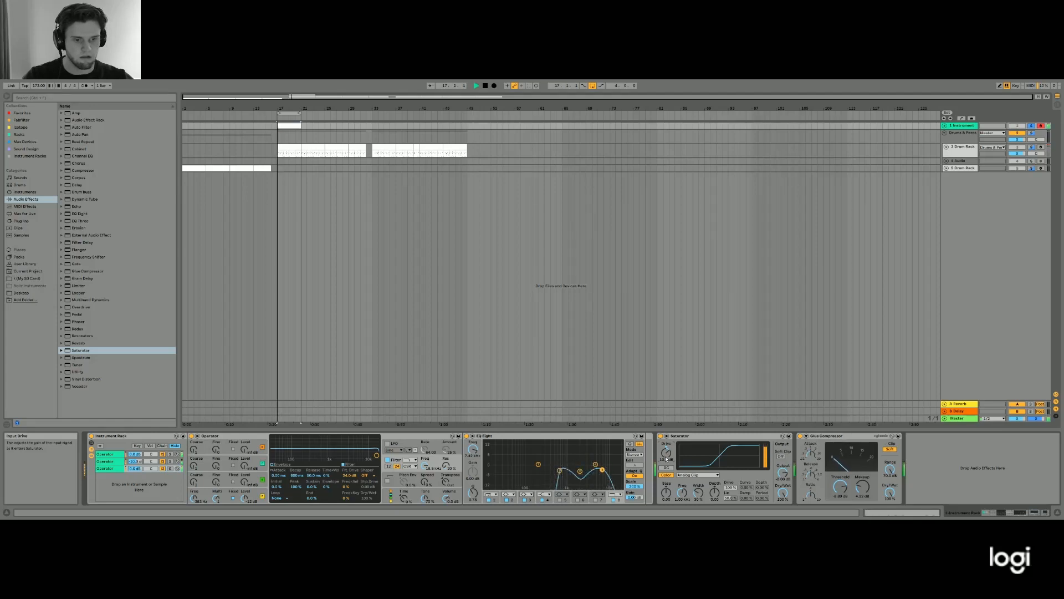
- Group the Saturator into an Audio Effect Rack and duplicate its chain
{"action": "left_click", "coordinate": [744, 438]}
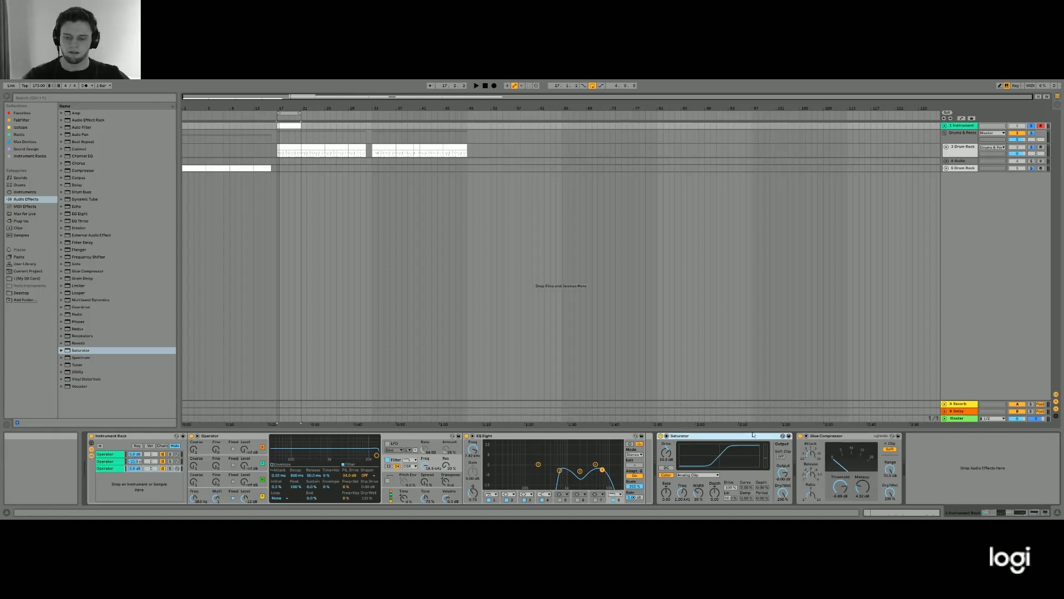
{"action": "key", "text": "ctrl+g"}
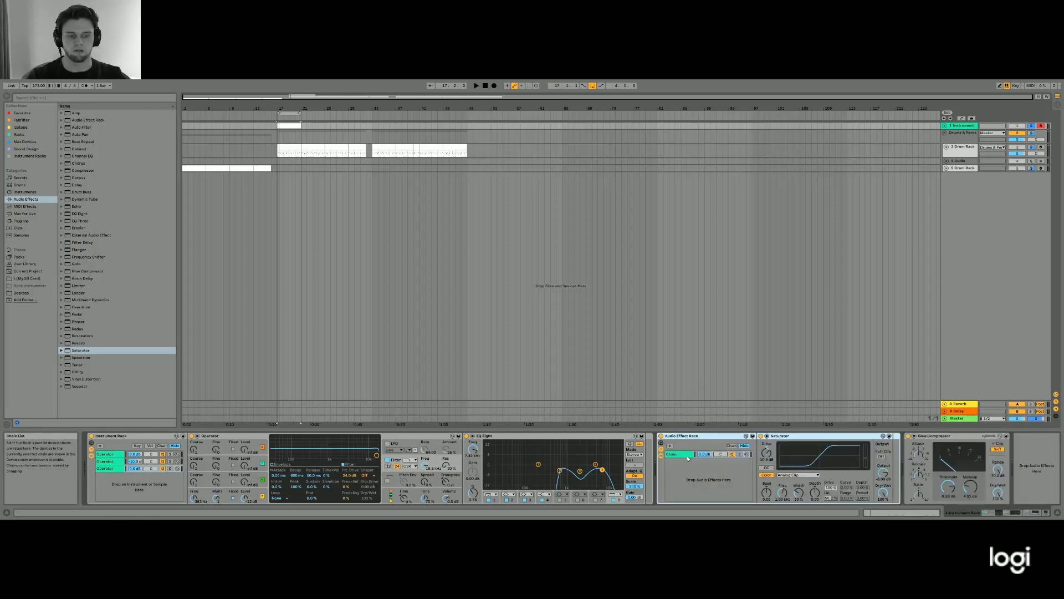
{"action": "left_click", "coordinate": [688, 458]}
{"action": "key", "text": "ctrl+d"}
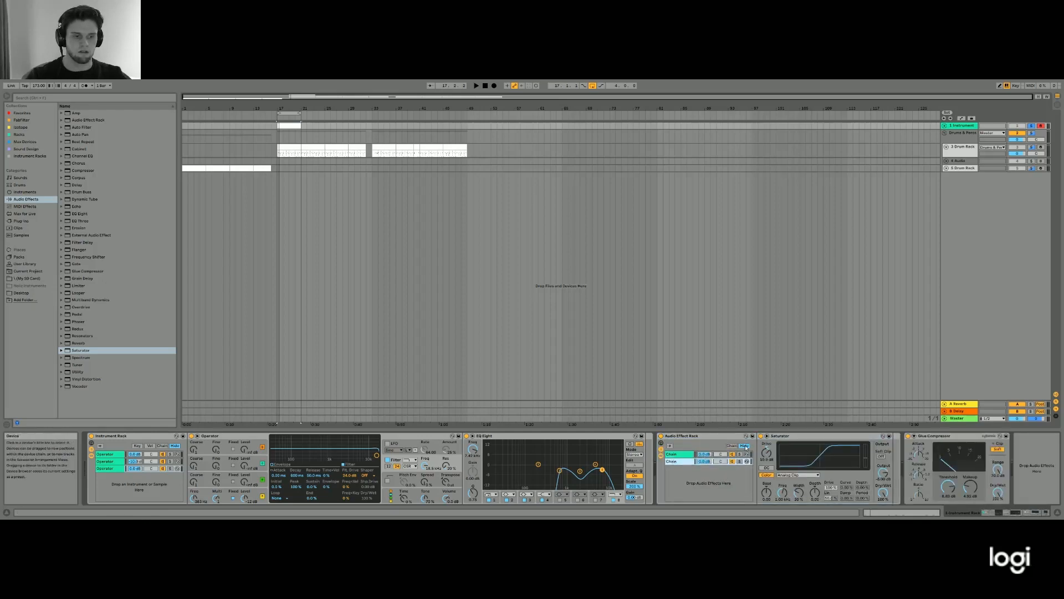
- Delete the Saturator from one of the two chains to keep it dry, and select the saturated chain
{"action": "left_click", "coordinate": [799, 438]}
{"action": "key", "text": "Delete"}
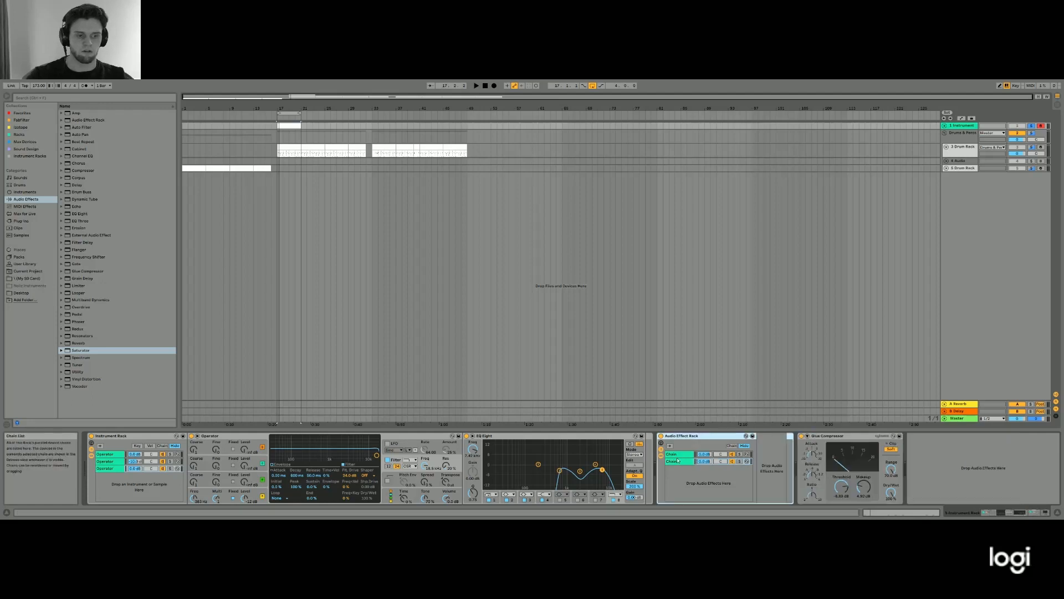
{"action": "left_click", "coordinate": [677, 454]}
{"action": "left_click", "coordinate": [679, 461]}
{"action": "left_click", "coordinate": [680, 454]}
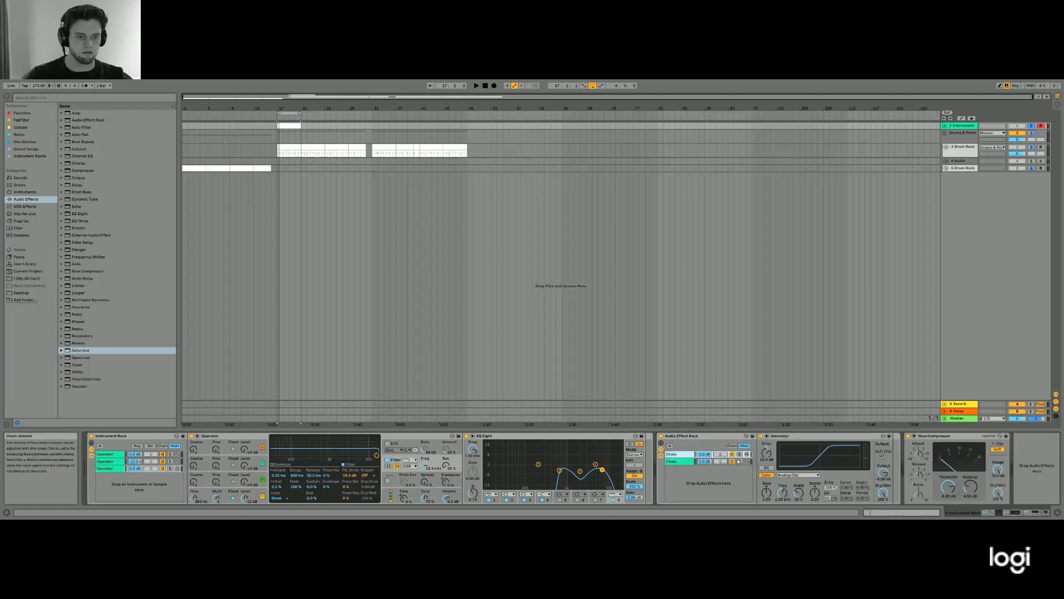
{"action": "left_click", "coordinate": [679, 461]}
{"action": "left_click", "coordinate": [680, 455]}
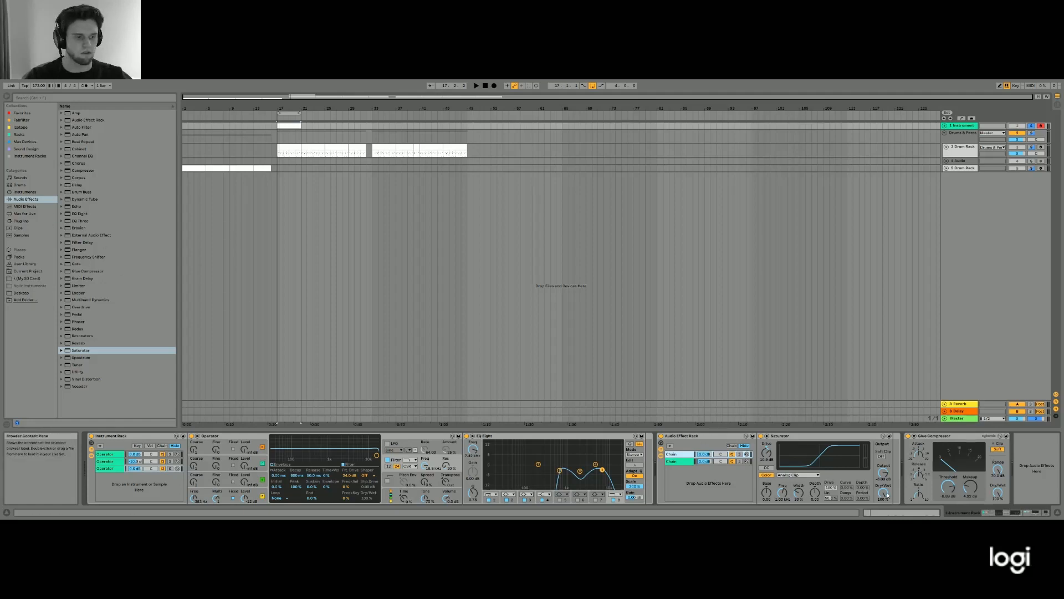
- Add an EQ Eight before the Saturator in the first chain, with a low cut softened by a lower Q
{"action": "left_click", "coordinate": [74, 214]}
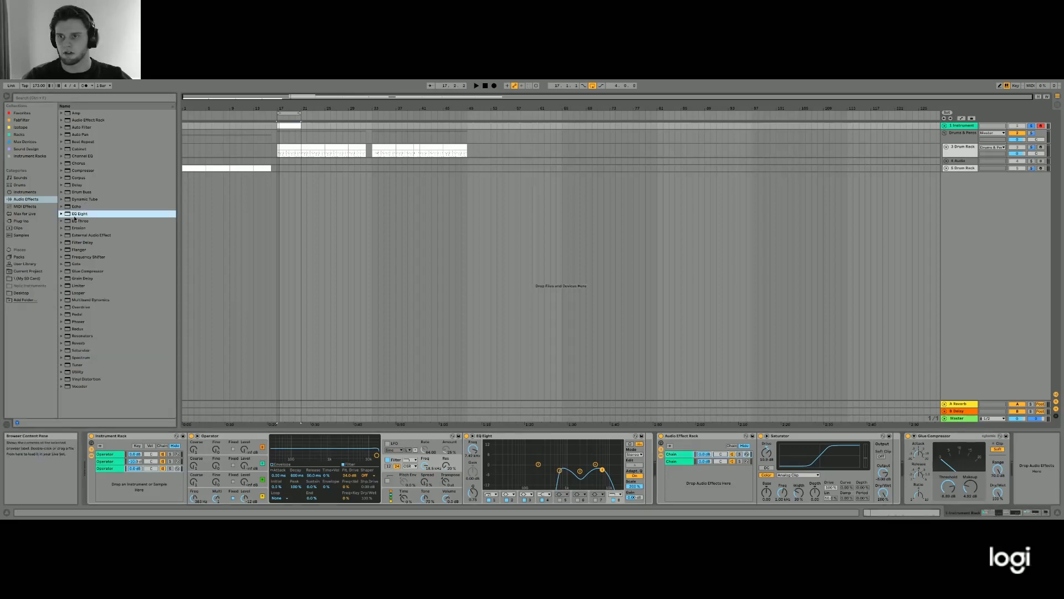
{"action": "left_click_drag", "start_coordinate": [701, 449], "coordinate": [767, 425]}
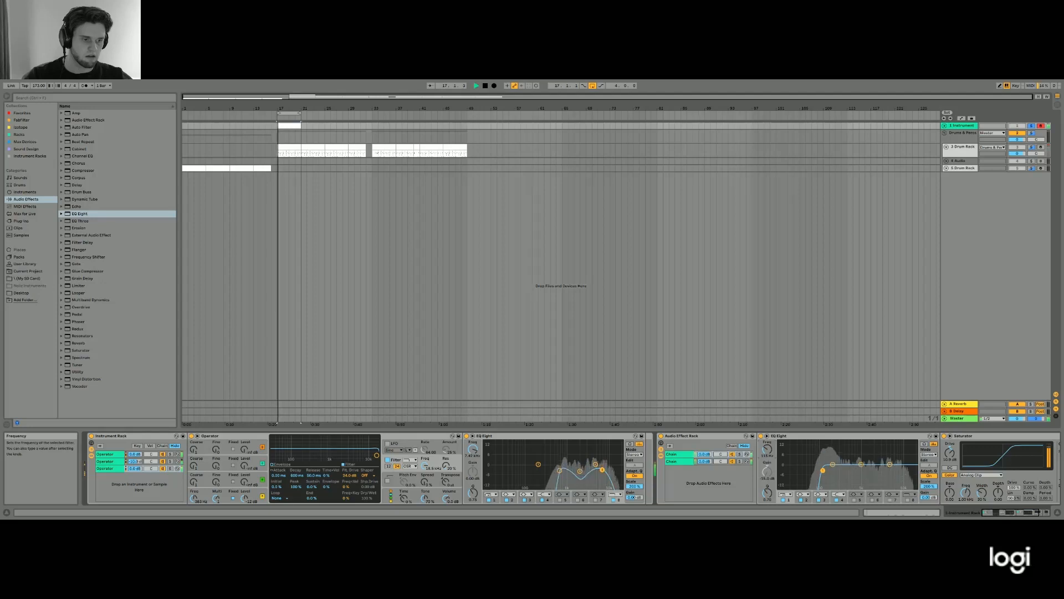
{"action": "left_click_drag", "start_coordinate": [767, 492], "coordinate": [767, 506]}
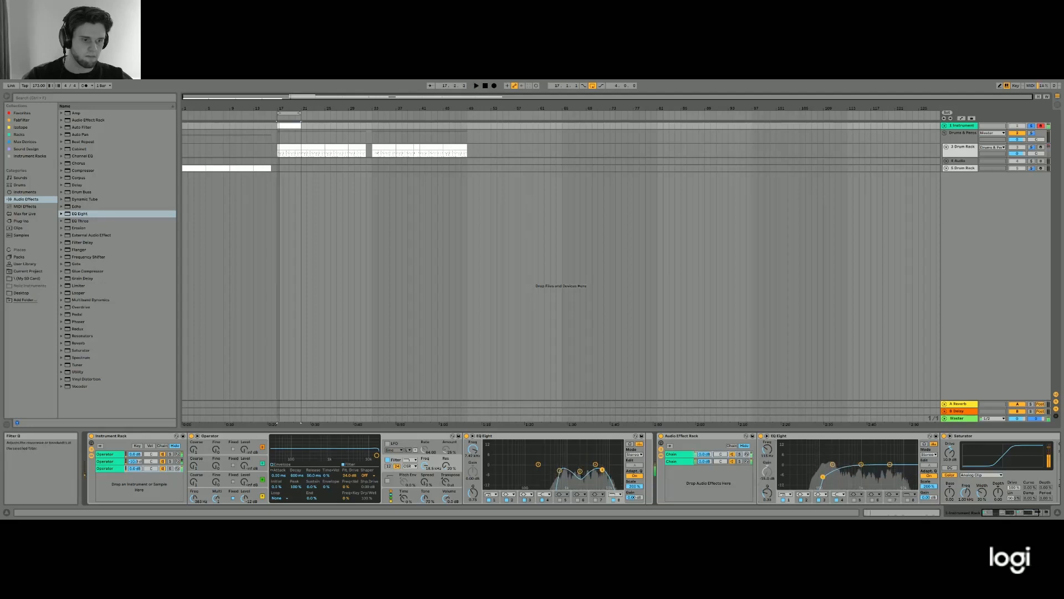
{"action": "key", "text": "space"}
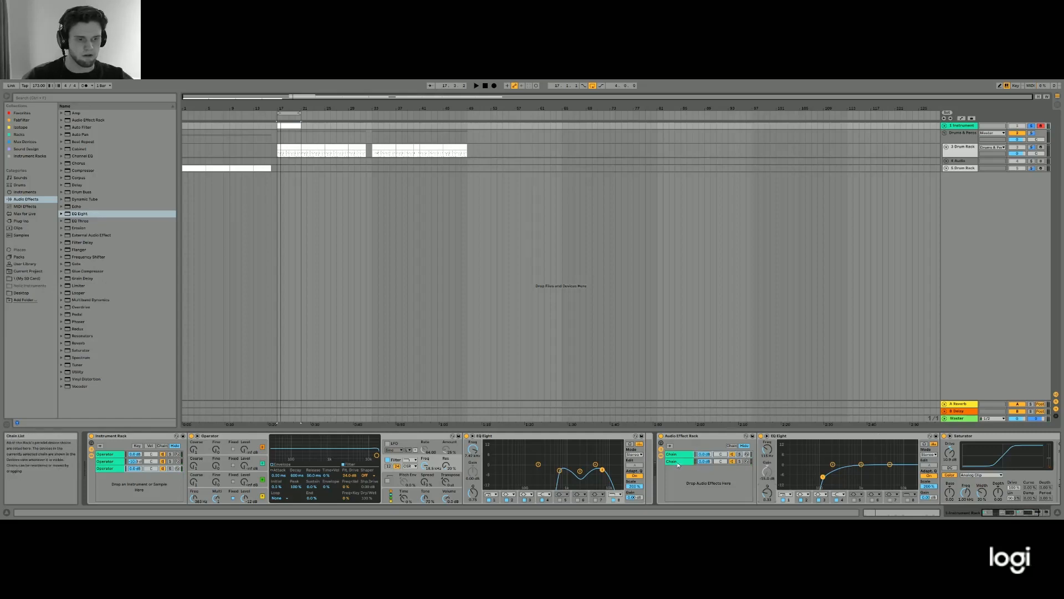
- Compare the Audio Effect Rack's saturated and dry chains by soloing them in turn and playing the kick
{"action": "left_click", "coordinate": [740, 463]}
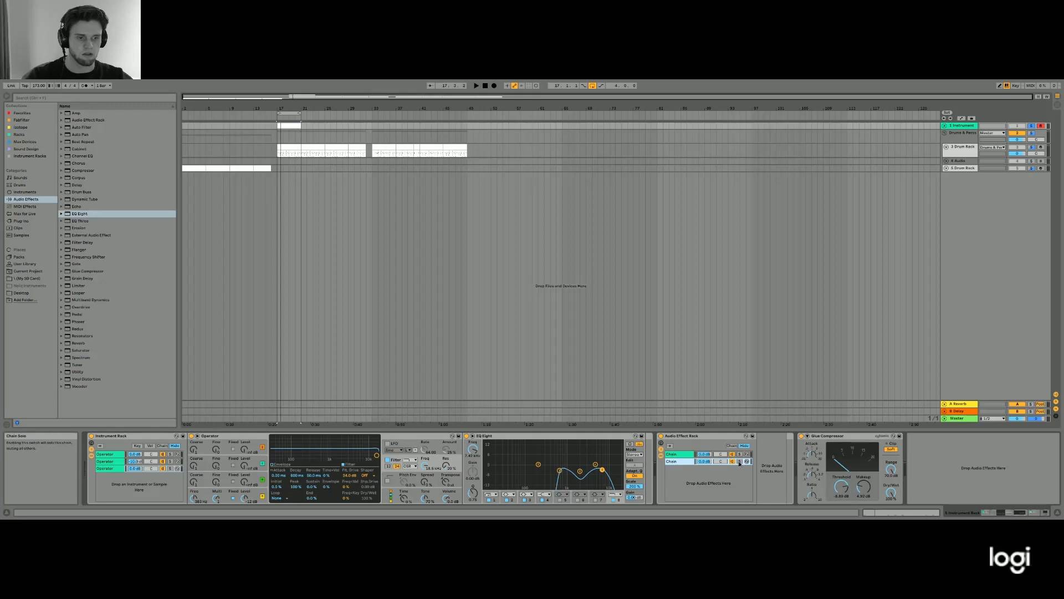
{"action": "left_click", "coordinate": [739, 462]}
{"action": "left_click", "coordinate": [741, 454]}
{"action": "left_click", "coordinate": [1005, 514]}
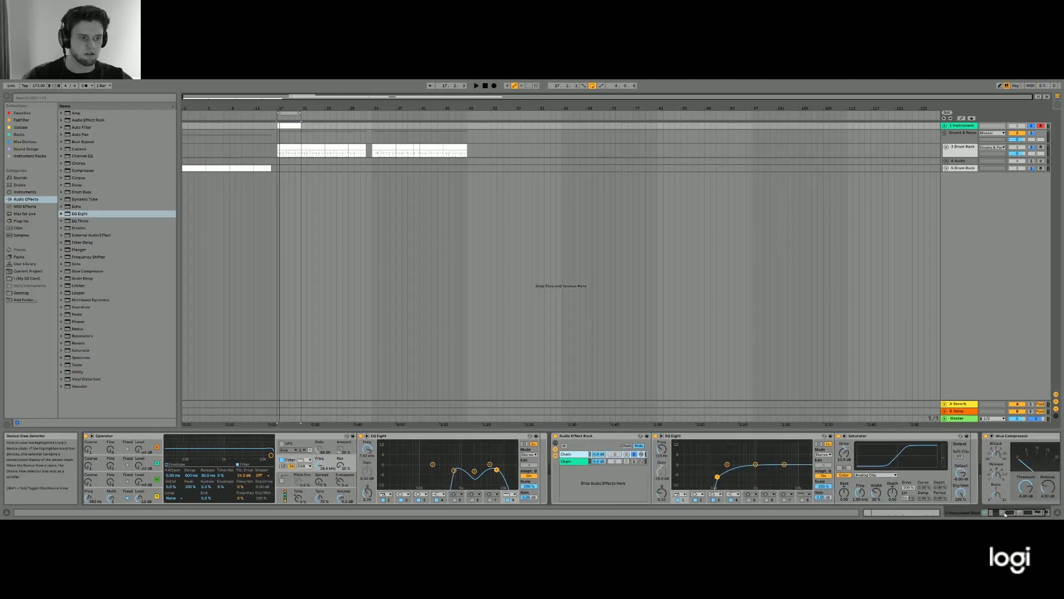
{"action": "left_click", "coordinate": [634, 461]}
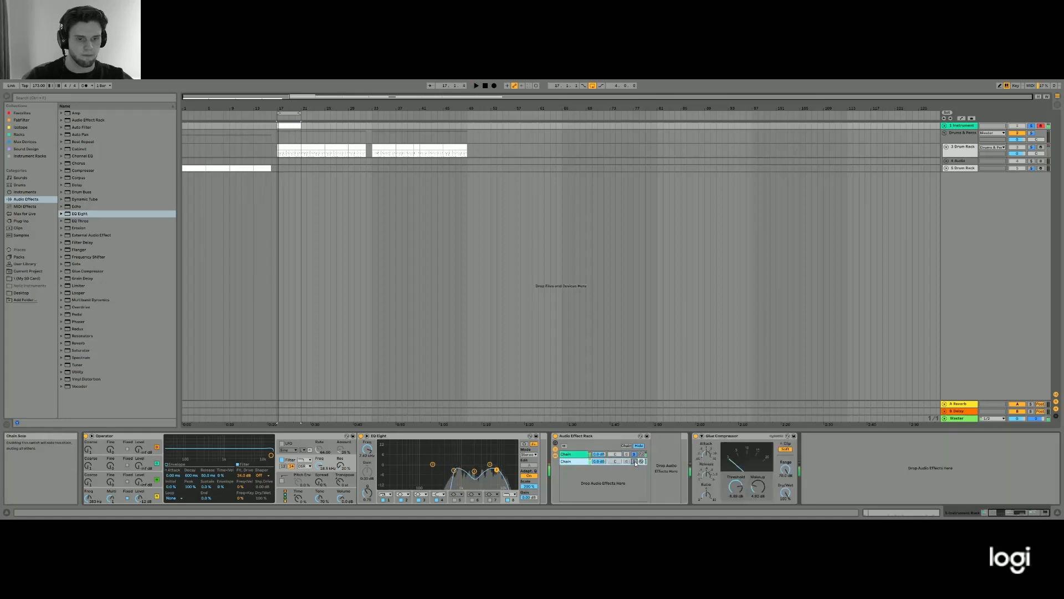
{"action": "left_click", "coordinate": [635, 462]}
{"action": "key", "text": "space"}
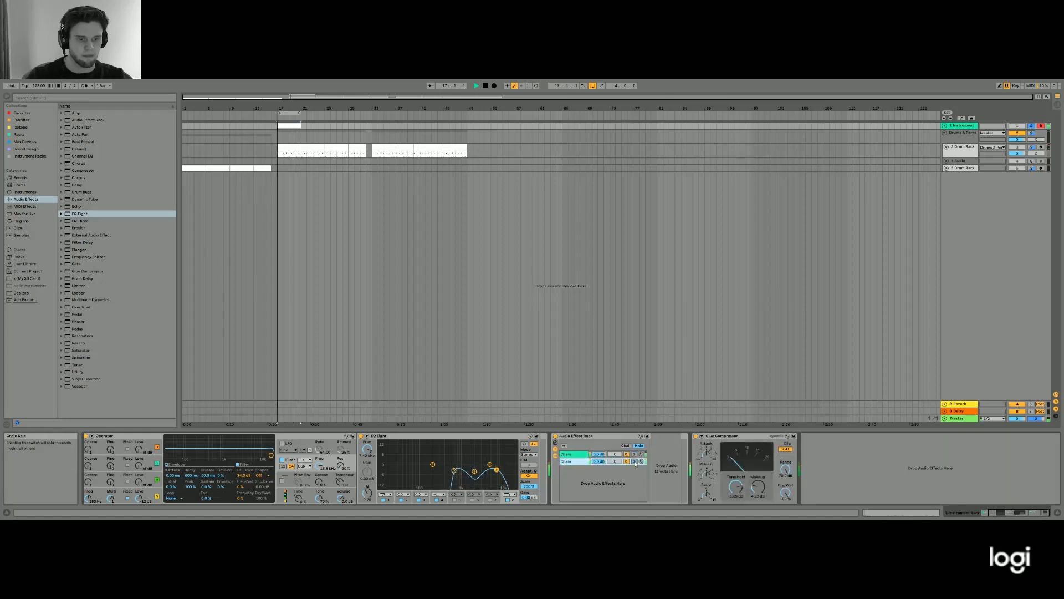
{"action": "key", "text": "space"}
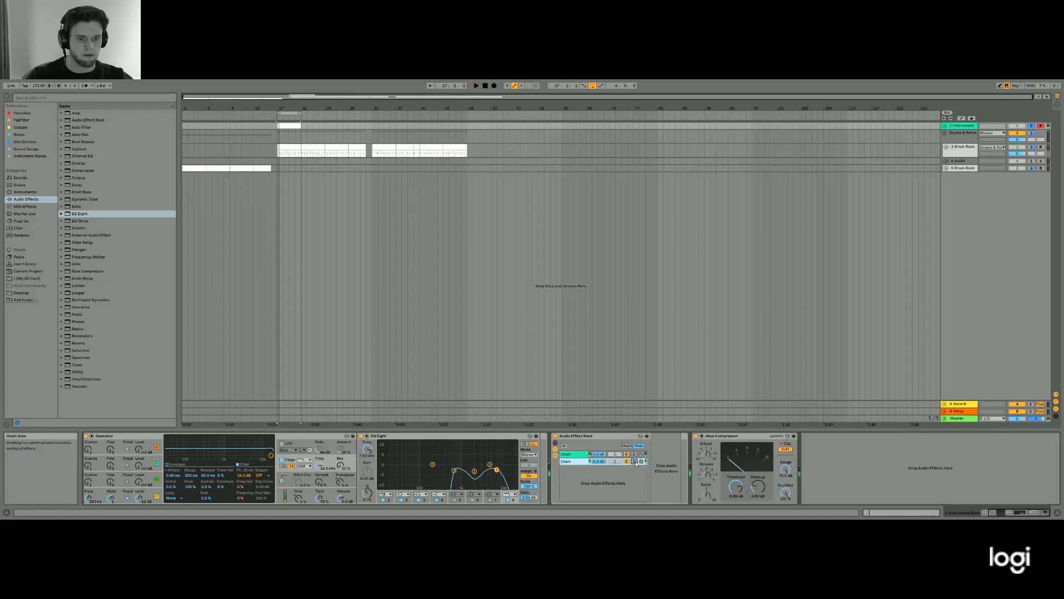
- Add an EQ Eight with low and high cuts to the Audio Effect Rack's dry chain, and switch the solo to the saturated chain
{"action": "left_click_drag", "start_coordinate": [79, 217], "coordinate": [661, 461]}
{"action": "key", "text": "space"}
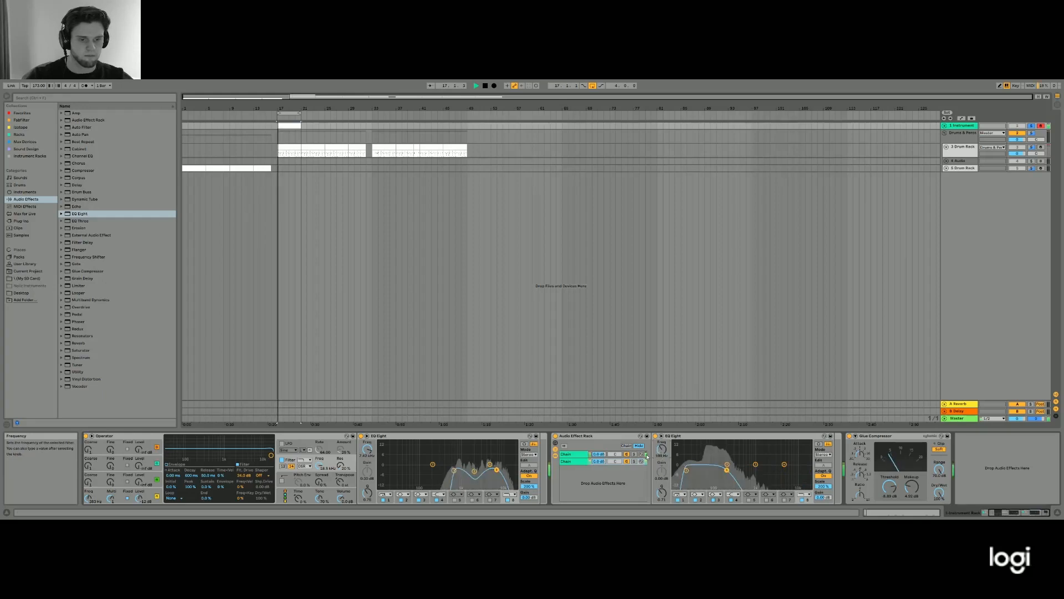
{"action": "left_click", "coordinate": [634, 461]}
{"action": "left_click", "coordinate": [634, 454]}
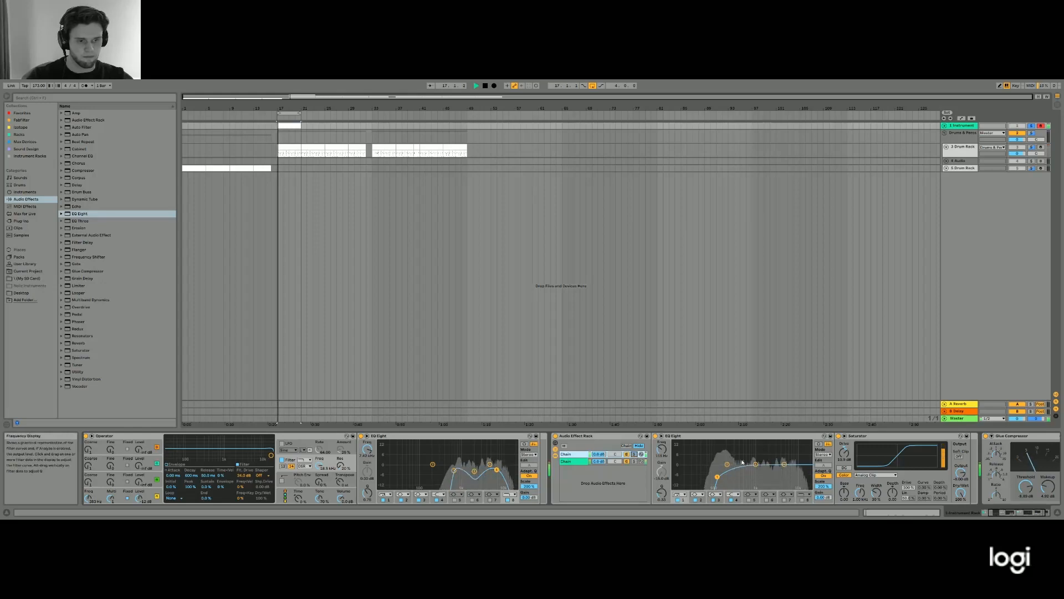
- Play the kick with both Audio Effect Rack chains unsoloed and raise the Glue Compressor's makeup gain
{"action": "key", "text": "space"}
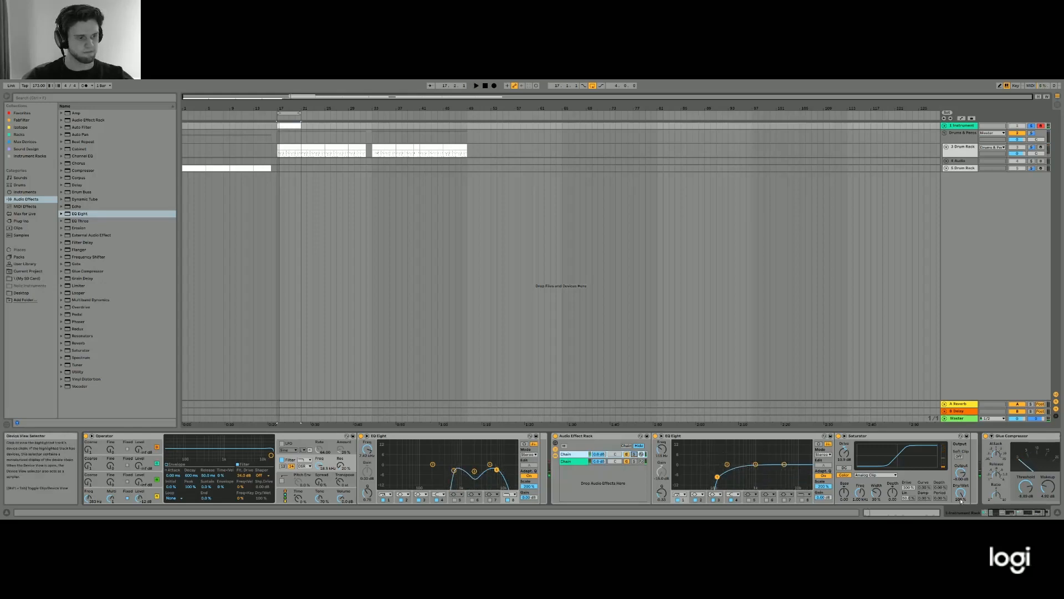
{"action": "key", "text": "space"}
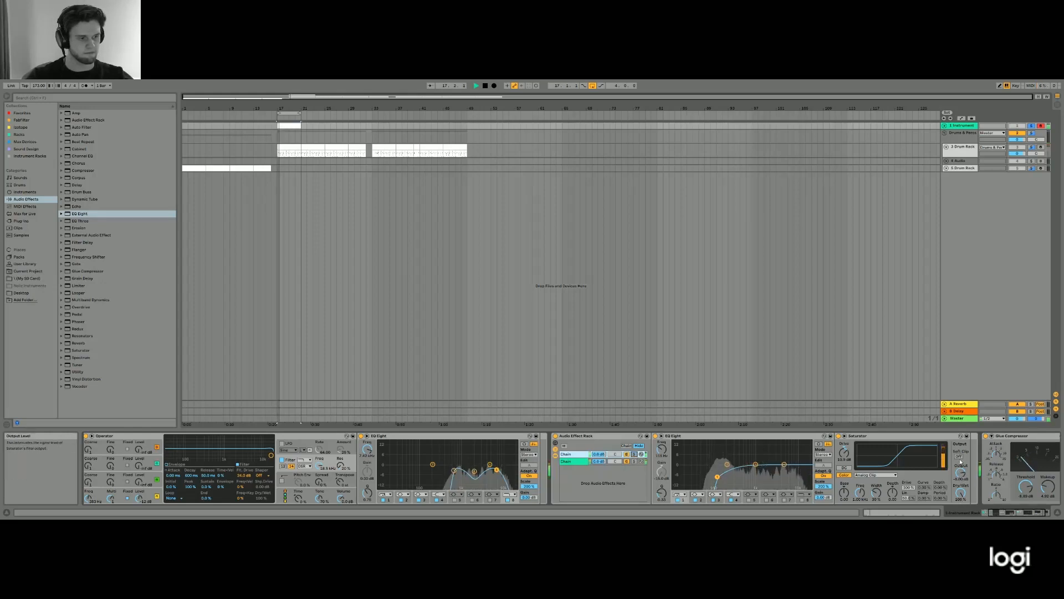
{"action": "key", "text": "space"}
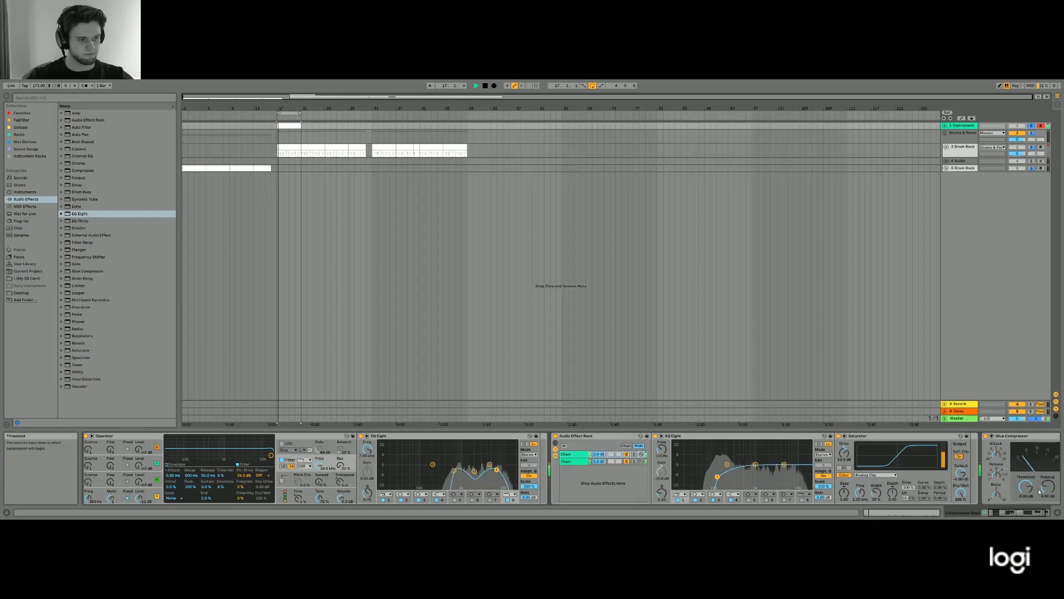
{"action": "key", "text": "space"}
{"action": "left_click_drag", "start_coordinate": [1048, 486], "coordinate": [1047, 471]}
{"action": "key", "text": "space"}
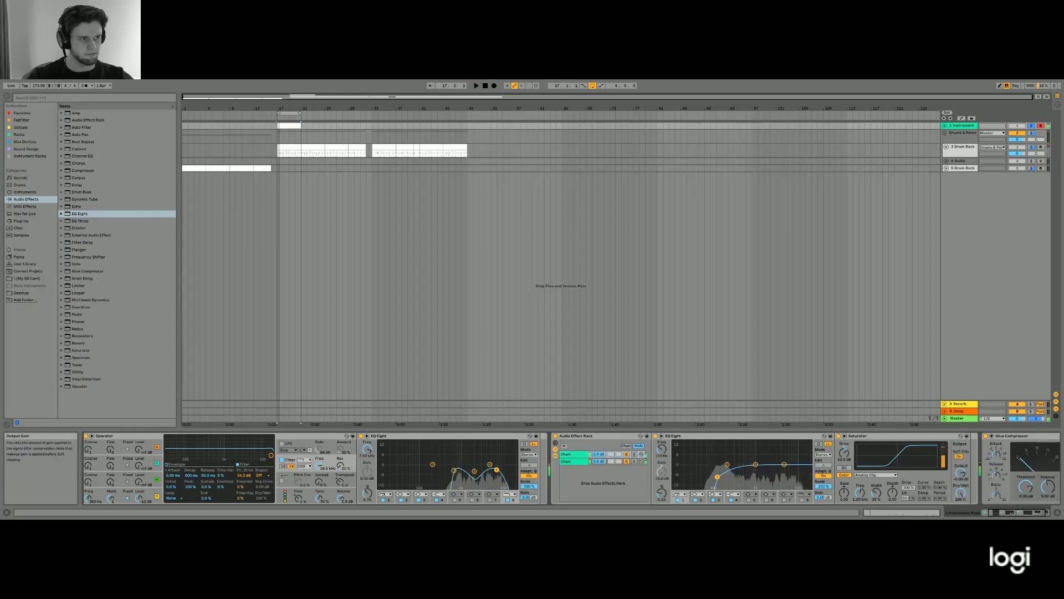
{"action": "left_click", "coordinate": [1026, 515]}
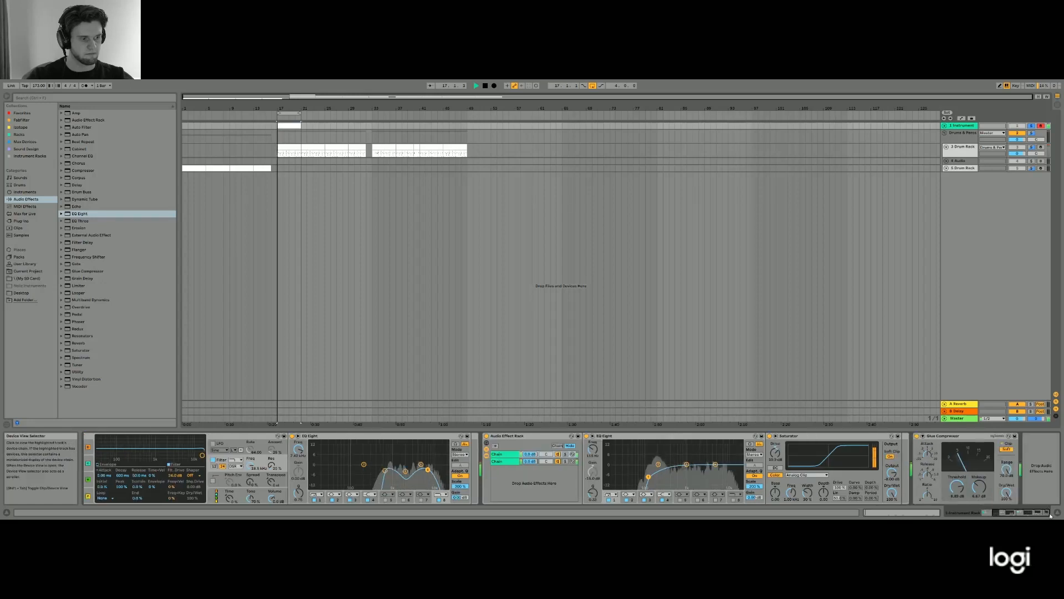
{"action": "key", "text": "space"}
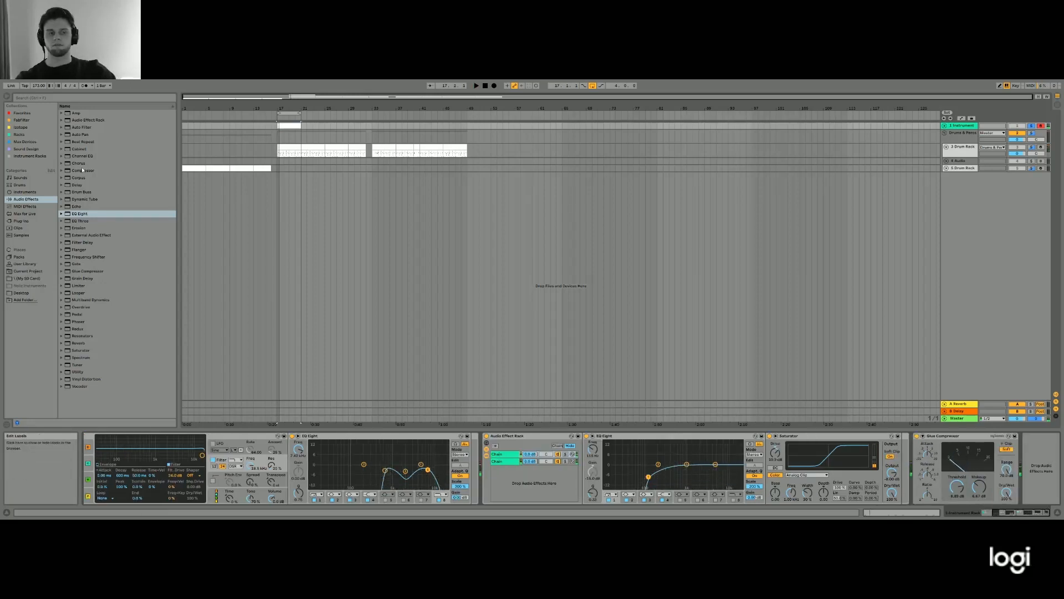
- Fold the Audio Effect Rack's EQ Eight and the rack itself, leaving the Operator layers and Glue Compressor in view
{"action": "double_click", "coordinate": [633, 436]}
{"action": "double_click", "coordinate": [632, 436]}
{"action": "left_click", "coordinate": [532, 437]}
{"action": "double_click", "coordinate": [531, 437]}
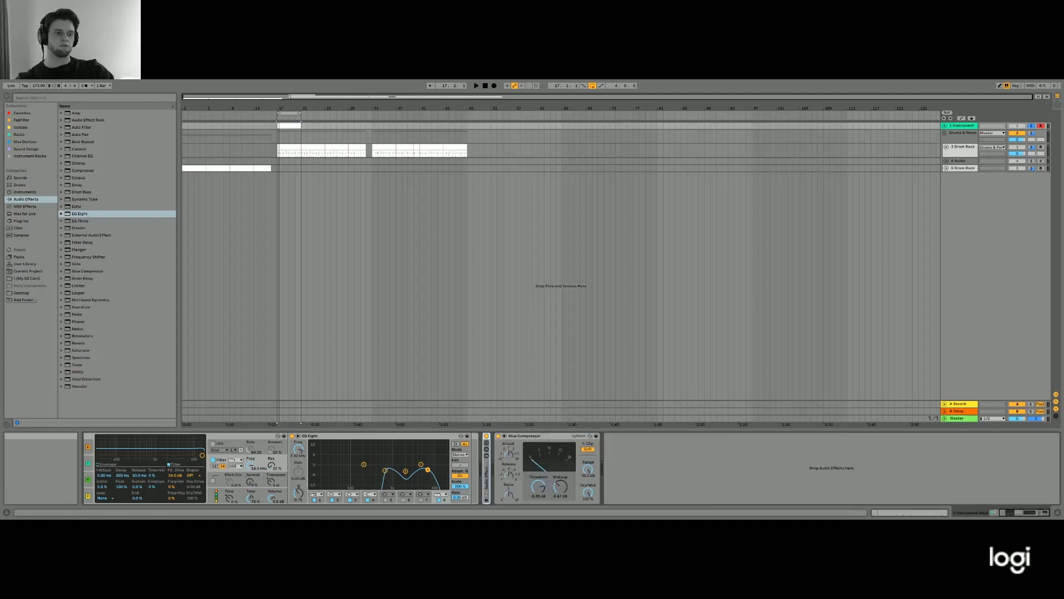
{"action": "left_click", "coordinate": [1021, 516]}
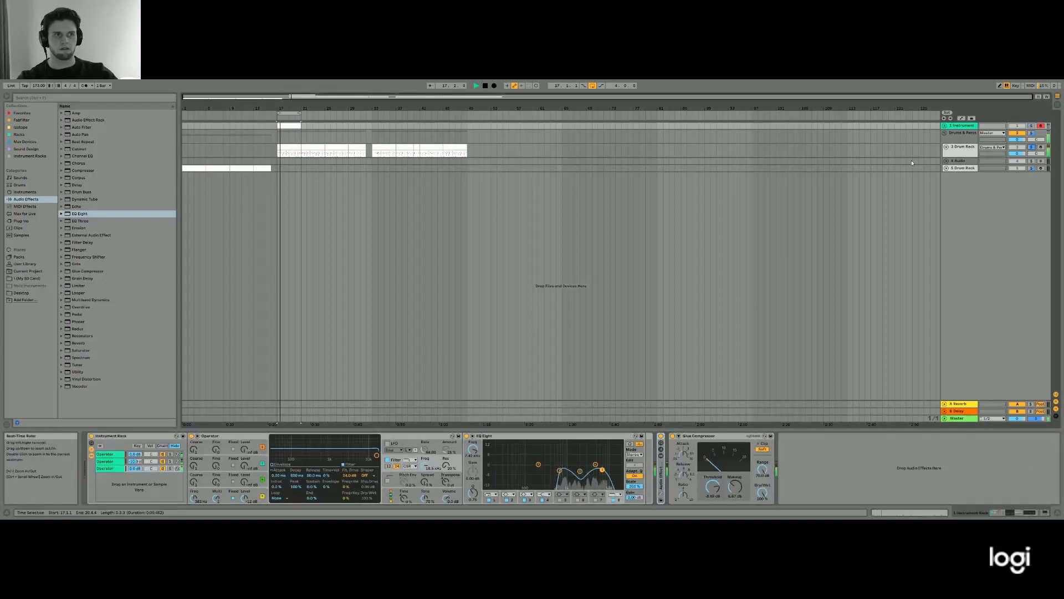
- Examine the effects on the Drum Rack track's Syn Kick chain by unfolding its EQ Eights, Channel EQ and Glue Compressor
{"action": "left_click", "coordinate": [961, 148]}
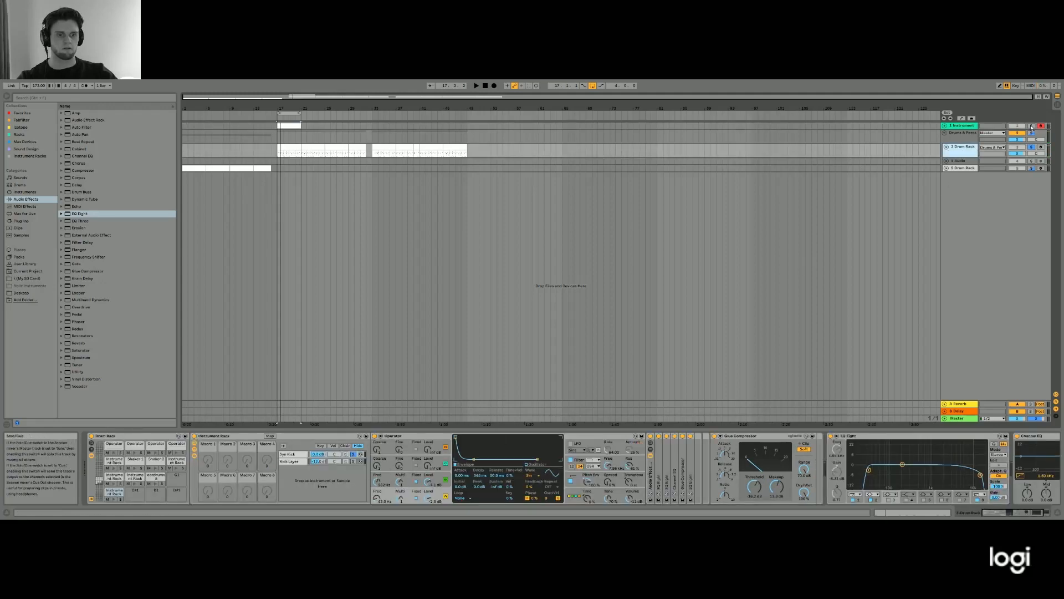
{"action": "double_click", "coordinate": [658, 462]}
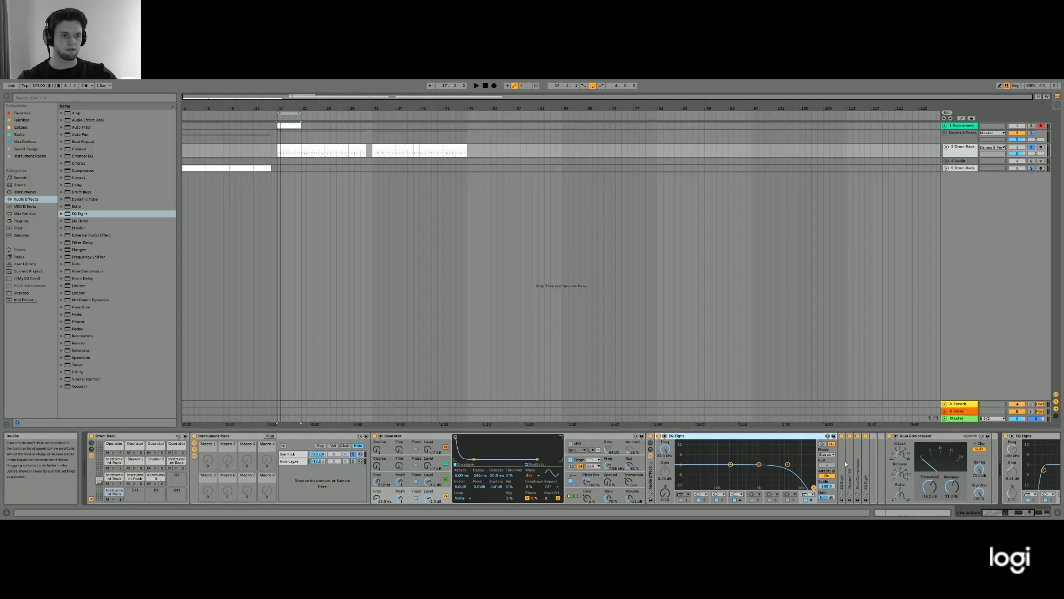
{"action": "double_click", "coordinate": [844, 462]}
{"action": "left_click_drag", "start_coordinate": [1014, 512], "coordinate": [1036, 512]}
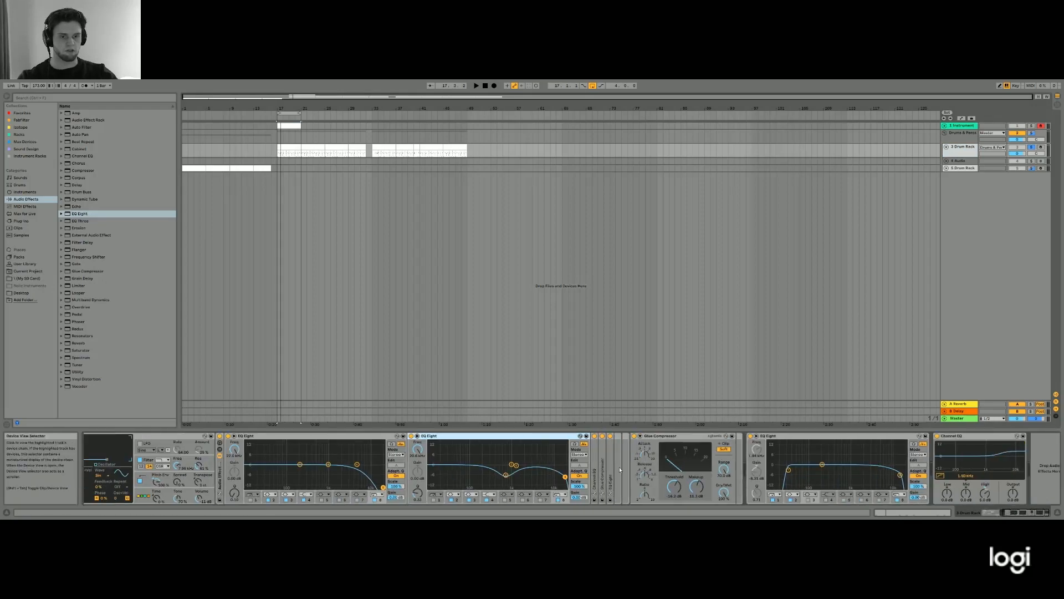
{"action": "double_click", "coordinate": [595, 468]}
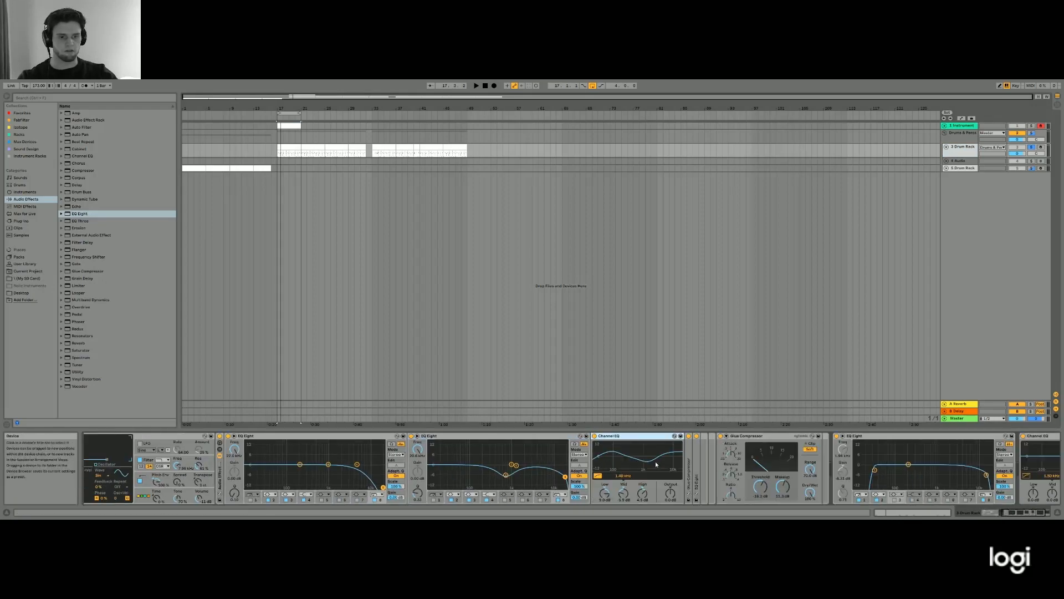
{"action": "double_click", "coordinate": [691, 465]}
{"action": "double_click", "coordinate": [795, 466]}
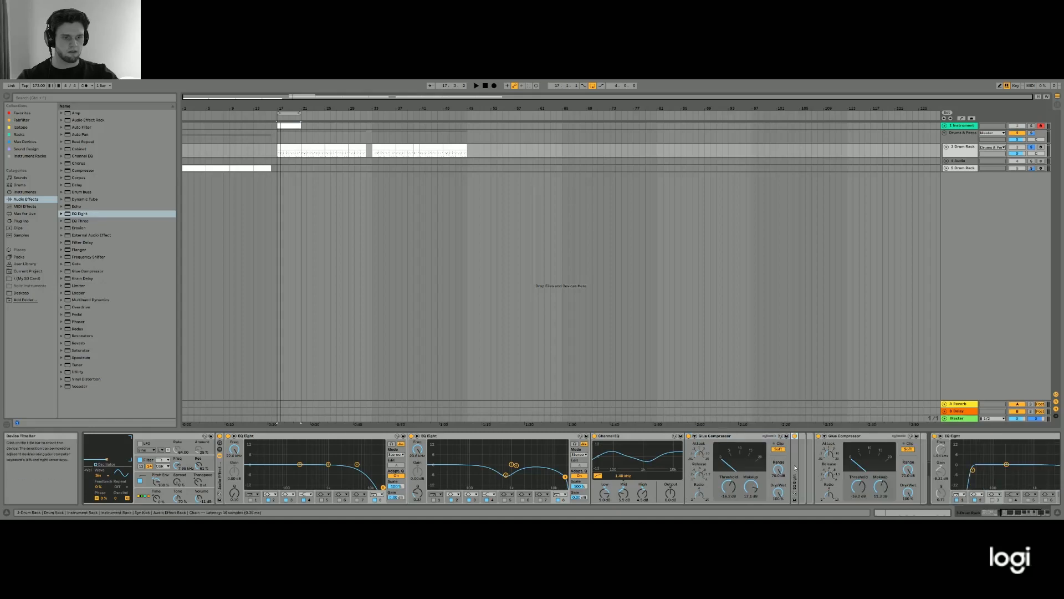
{"action": "left_click_drag", "start_coordinate": [1018, 512], "coordinate": [1032, 512]}
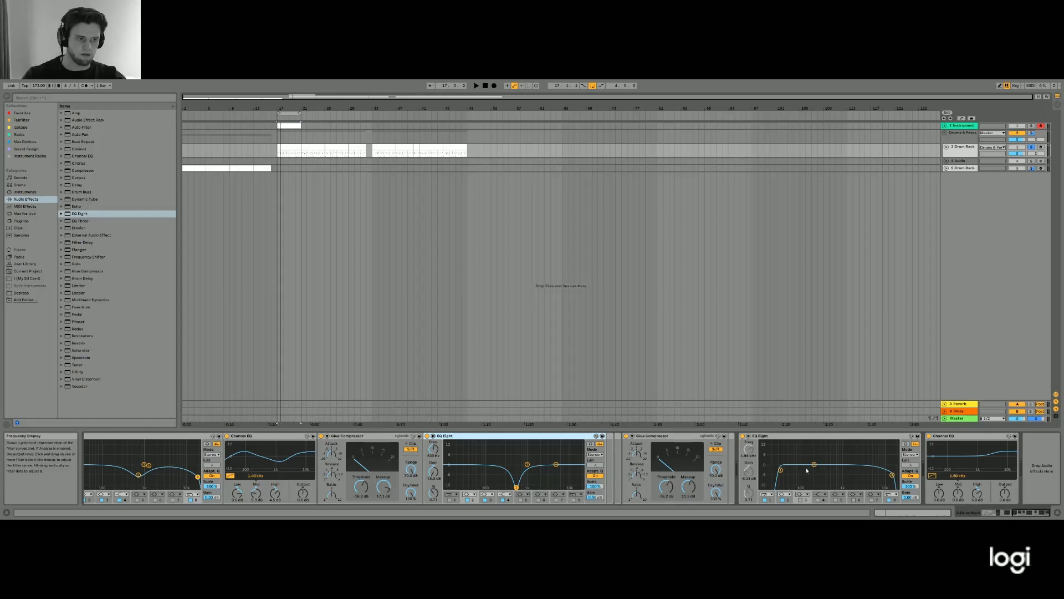
- Fold the first two EQ Eights and the Channel EQ in the Syn Kick chain
{"action": "left_click", "coordinate": [1019, 513]}
{"action": "double_click", "coordinate": [711, 437]}
{"action": "double_click", "coordinate": [733, 436]}
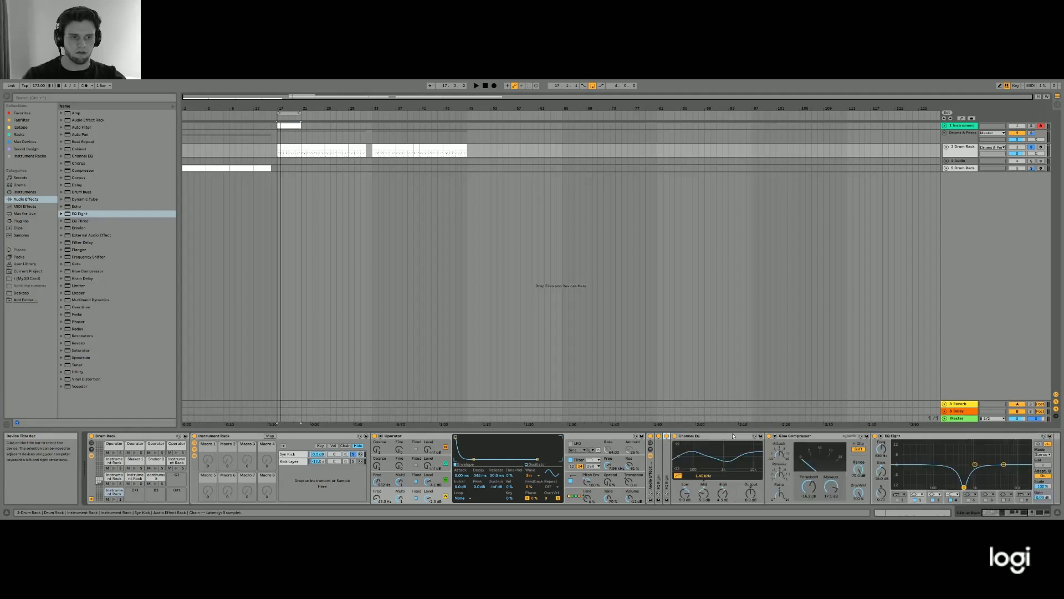
{"action": "double_click", "coordinate": [736, 436]}
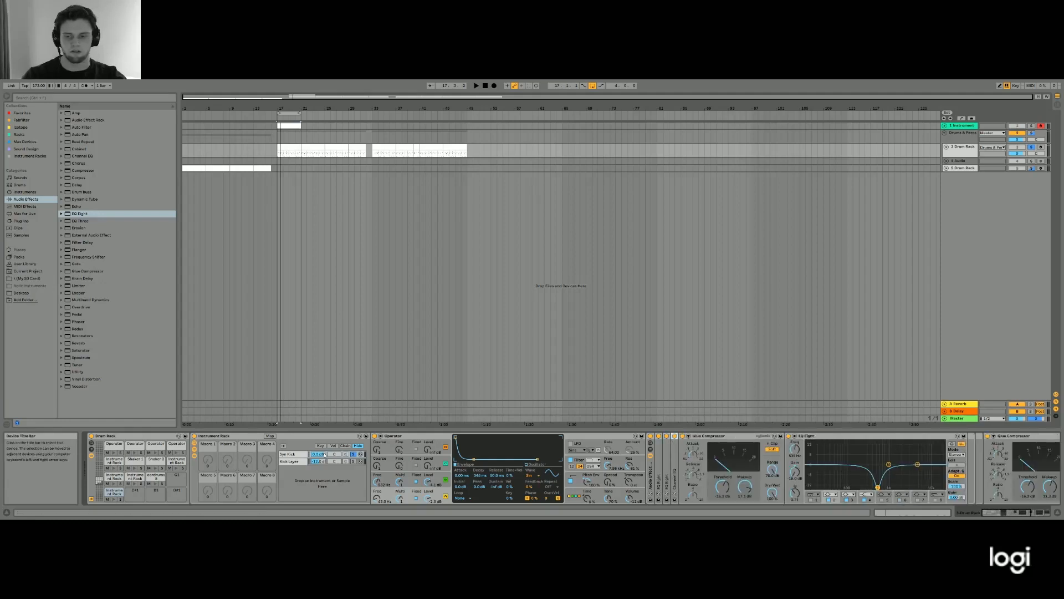
- Locate Sample Pack Track.wav on the Desktop, and play the first four bars of the Drum Rack track's first clip
{"action": "left_click", "coordinate": [21, 293]}
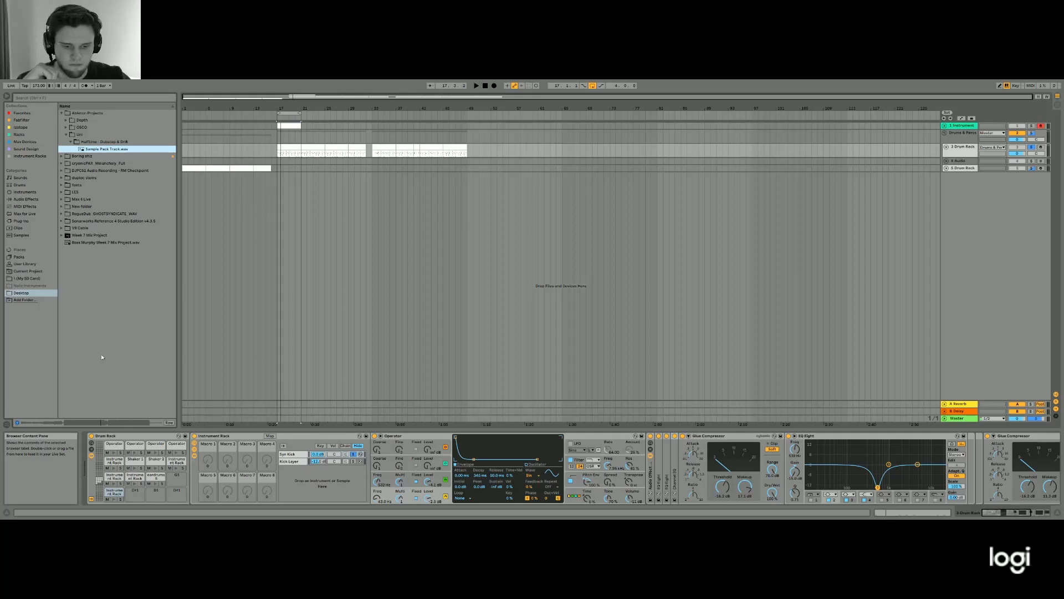
{"action": "left_click", "coordinate": [285, 150]}
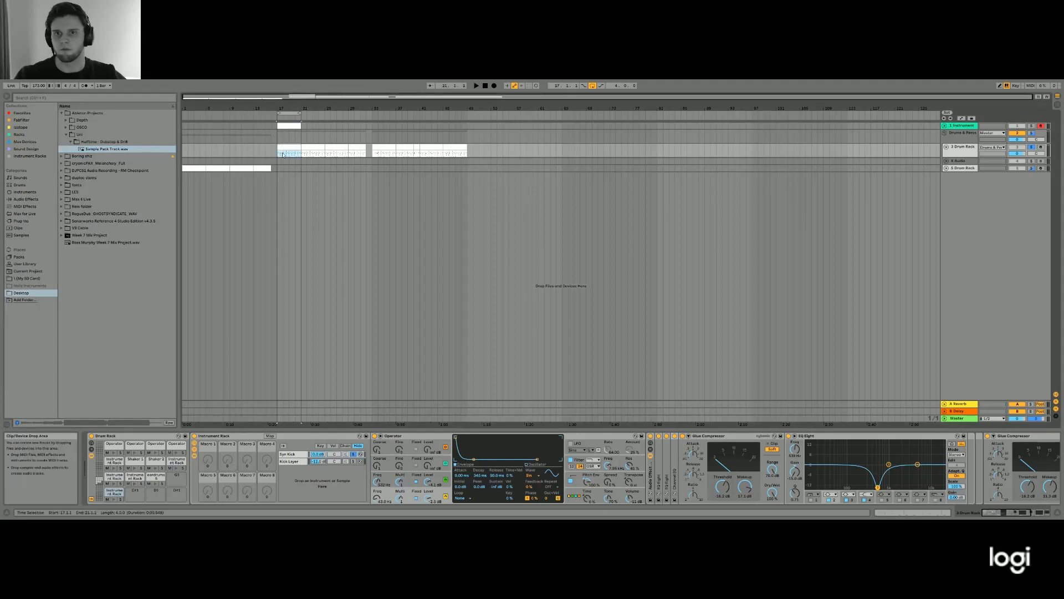
{"action": "left_click", "coordinate": [288, 126]}
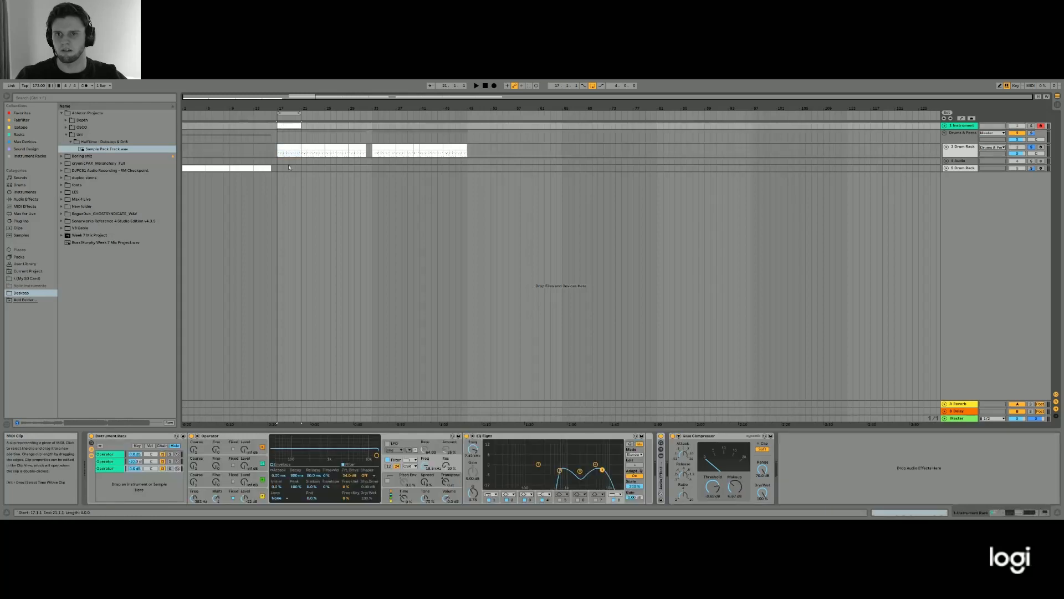
{"action": "left_click", "coordinate": [287, 141]}
{"action": "left_click", "coordinate": [287, 145]}
{"action": "key", "text": "space"}
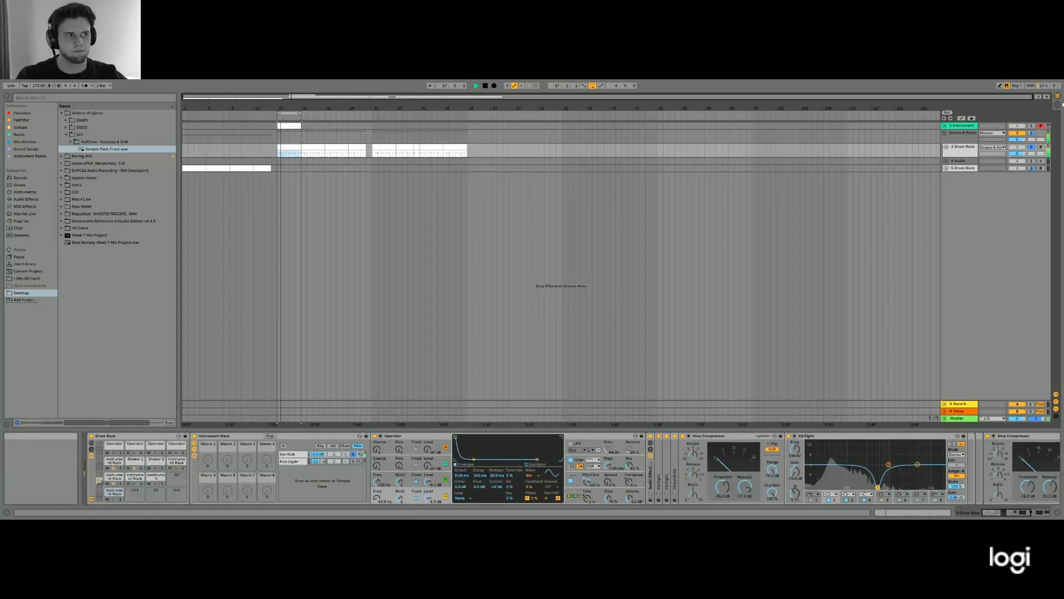